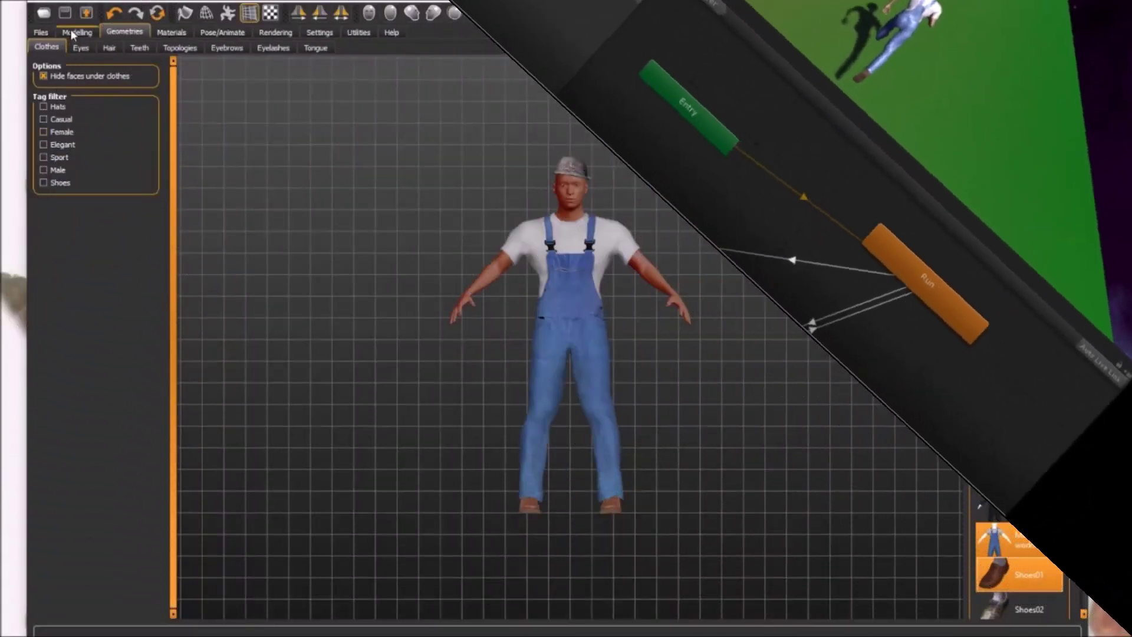
Browse the saved models, then return to the Modelling > Main macro sliders.
{"action": "left_click", "coordinate": [72, 29]}
{"action": "left_click", "coordinate": [41, 32]}
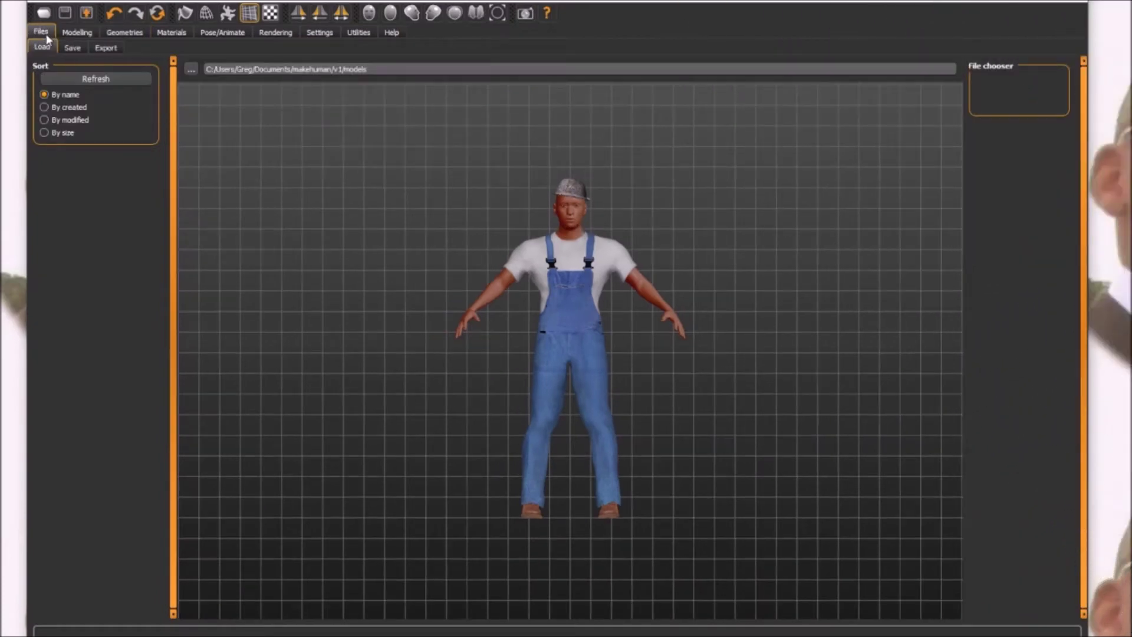
{"action": "left_click", "coordinate": [76, 31]}
{"action": "left_click", "coordinate": [40, 32]}
{"action": "left_click", "coordinate": [66, 33]}
{"action": "left_click", "coordinate": [43, 47]}
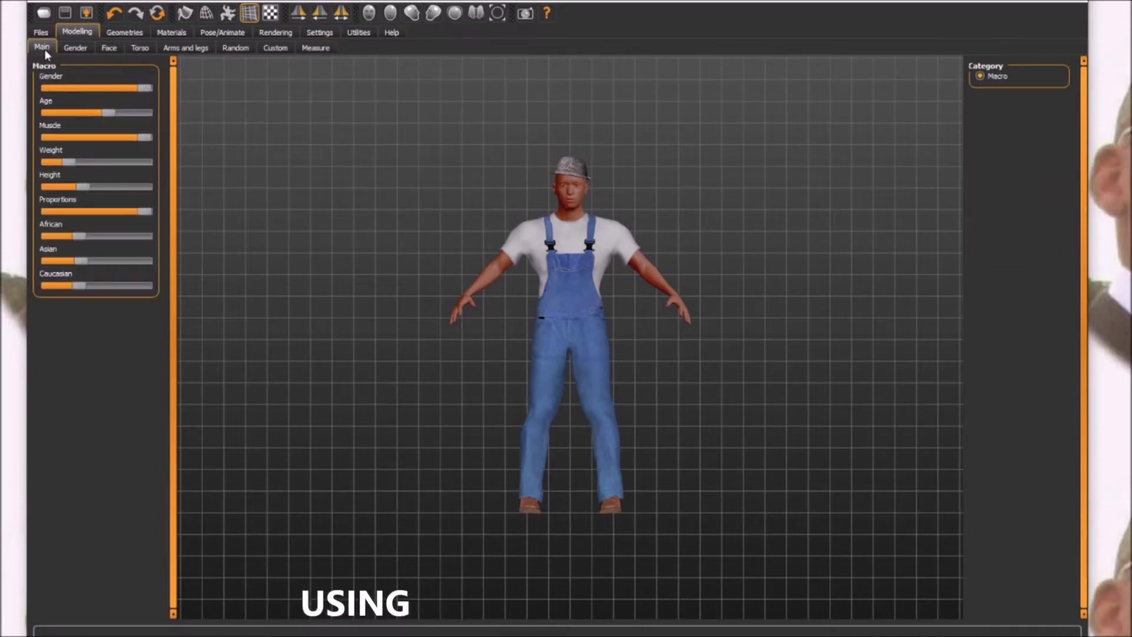
Preview fully female, then set the character back to mostly male and raise his age.
{"action": "left_click_drag", "start_coordinate": [69, 88], "coordinate": [52, 89]}
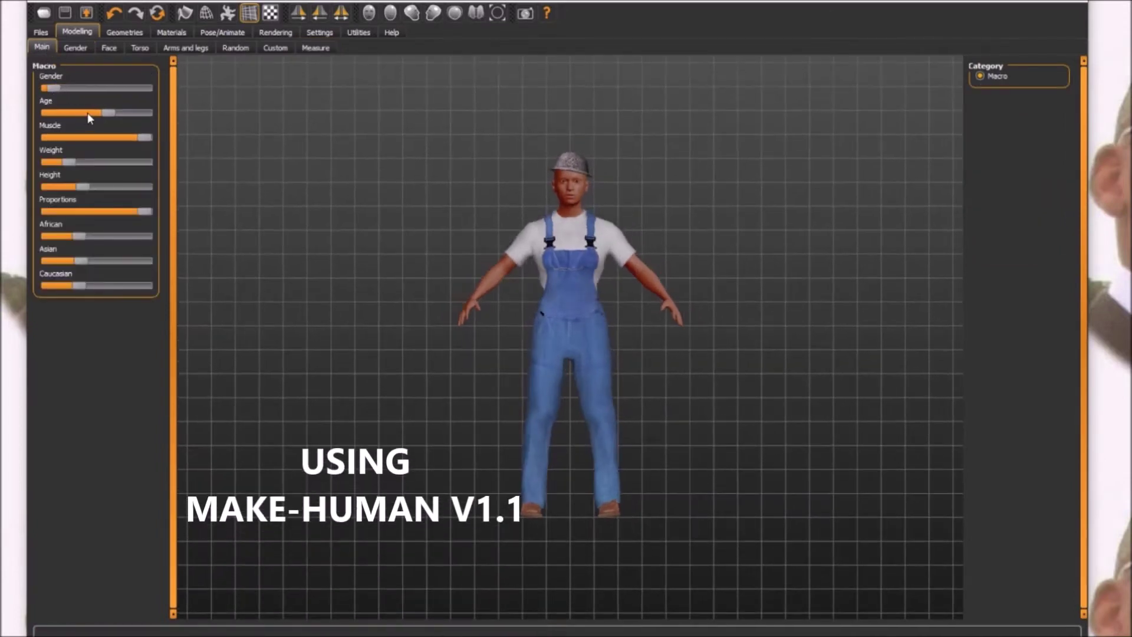
{"action": "mouse_move", "coordinate": [52, 89]}
{"action": "left_mouse_down"}
{"action": "mouse_move", "coordinate": [123, 89]}
{"action": "mouse_move", "coordinate": [46, 113]}
{"action": "left_mouse_up"}
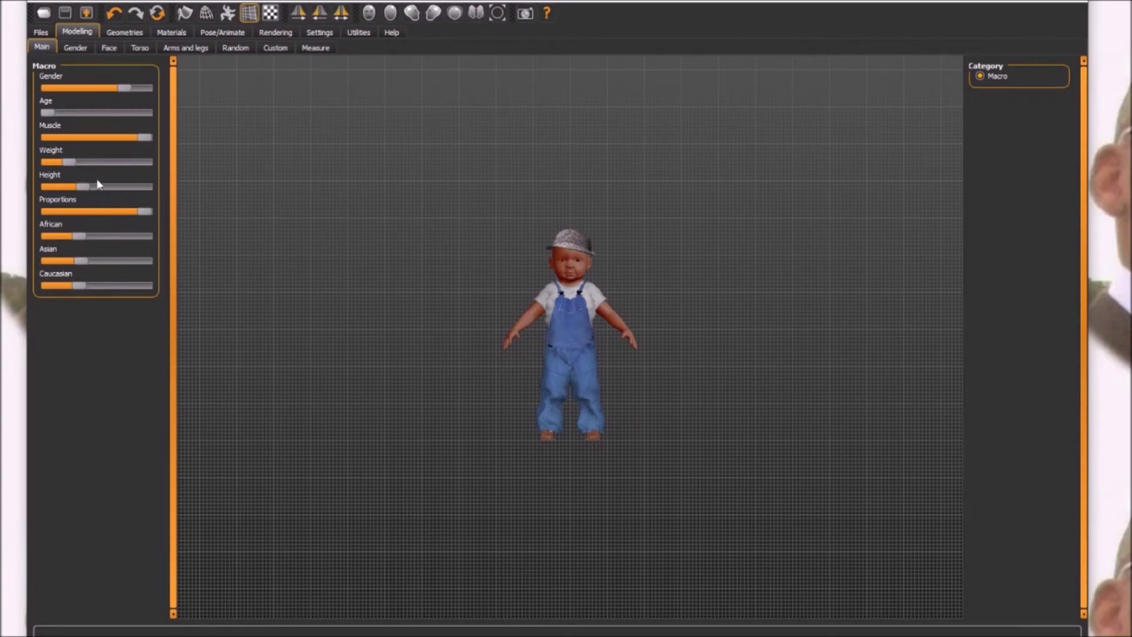
{"action": "left_click_drag", "start_coordinate": [45, 111], "coordinate": [49, 113]}
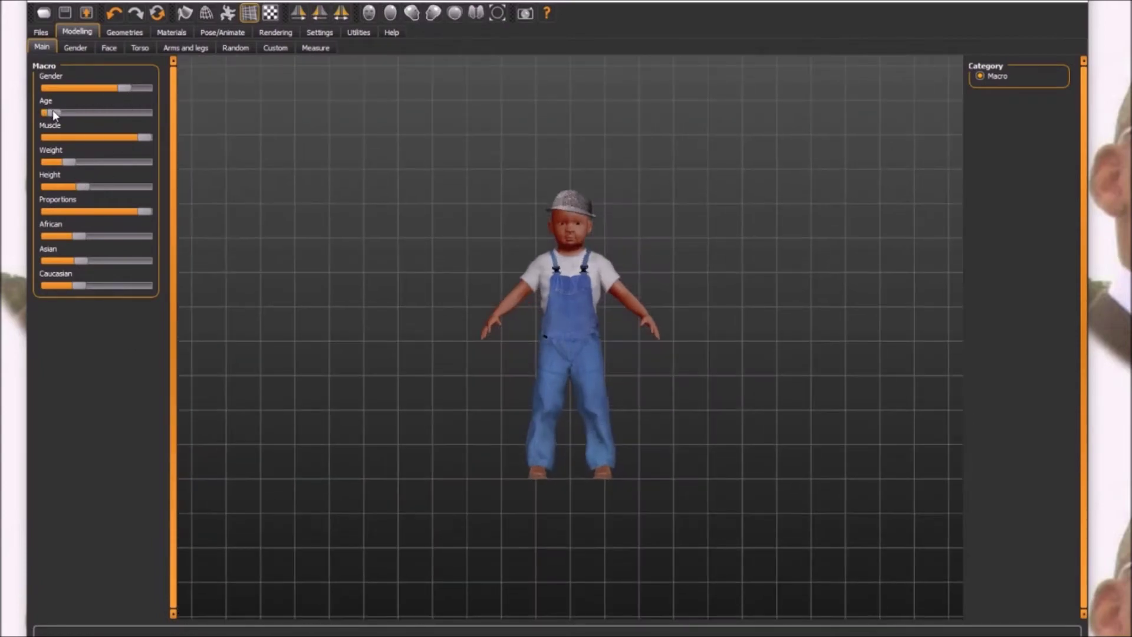
{"action": "mouse_move", "coordinate": [48, 113]}
{"action": "left_mouse_down"}
{"action": "mouse_move", "coordinate": [169, 141]}
{"action": "mouse_move", "coordinate": [103, 129]}
{"action": "left_mouse_up"}
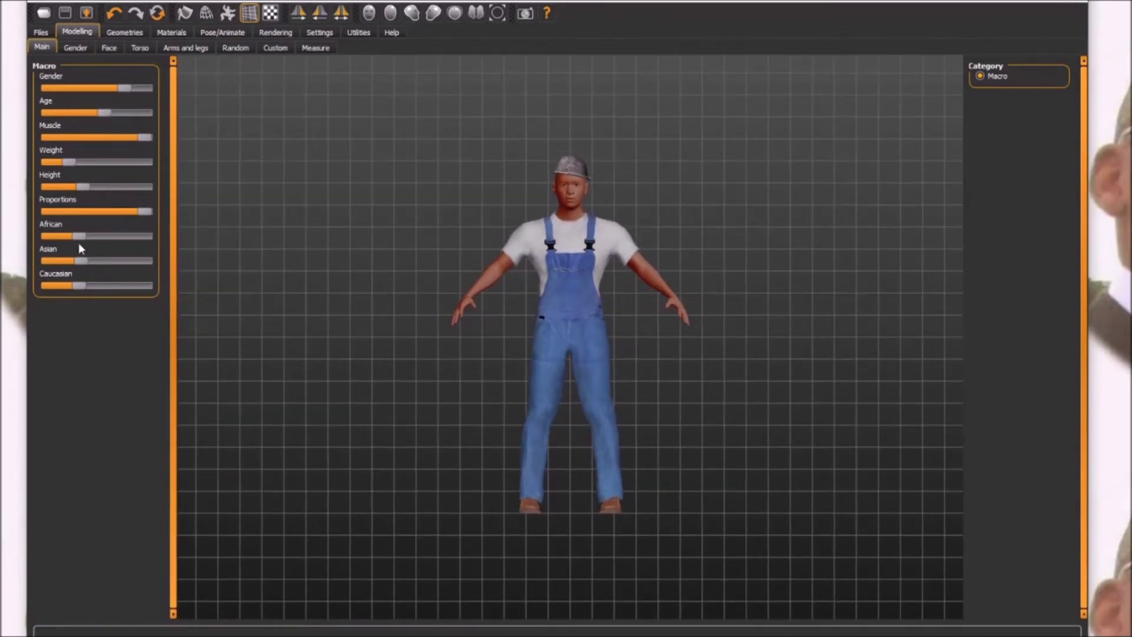
Shift the ethnic mix by raising the African and Asian sliders.
{"action": "mouse_move", "coordinate": [78, 236]}
{"action": "left_mouse_down"}
{"action": "mouse_move", "coordinate": [140, 257]}
{"action": "mouse_move", "coordinate": [82, 250]}
{"action": "left_mouse_up"}
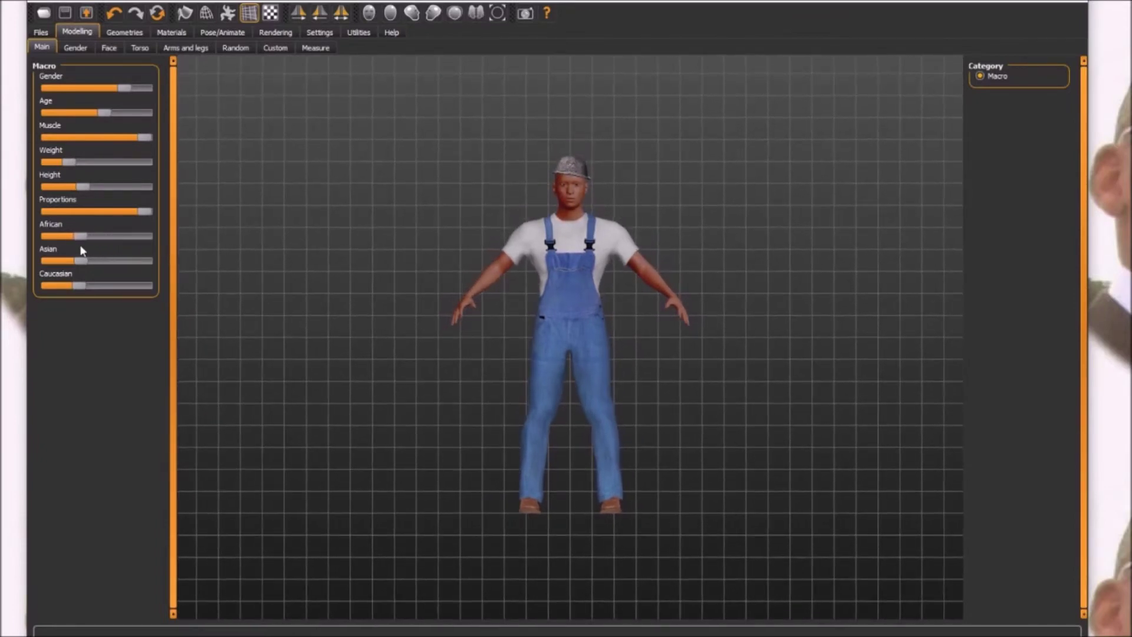
{"action": "left_click_drag", "start_coordinate": [83, 261], "coordinate": [106, 260]}
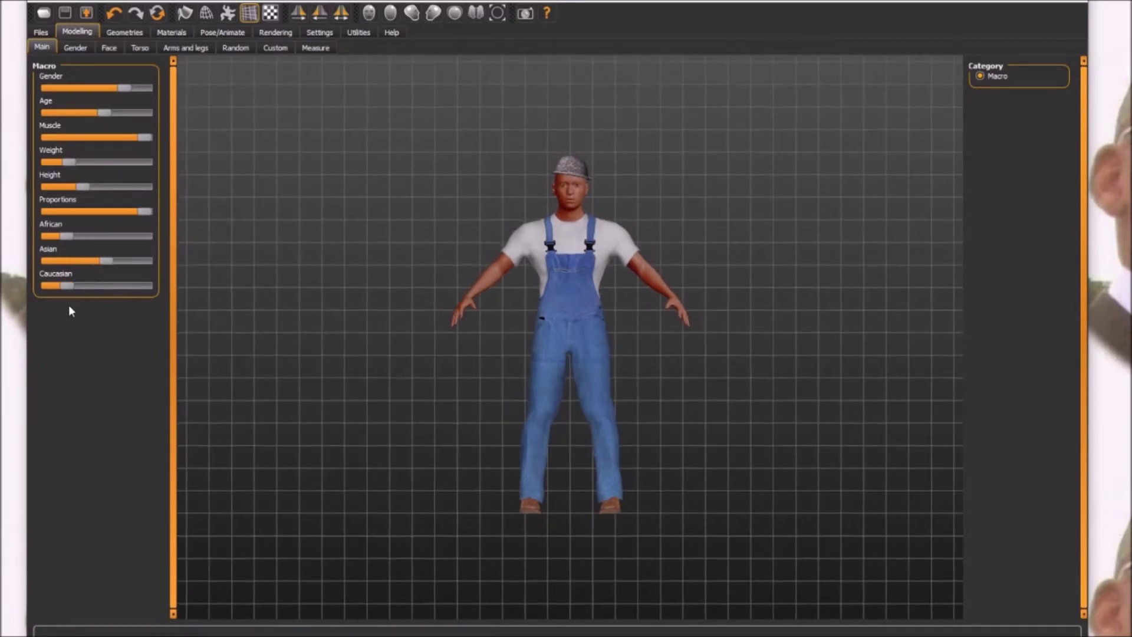
{"action": "left_click", "coordinate": [124, 32]}
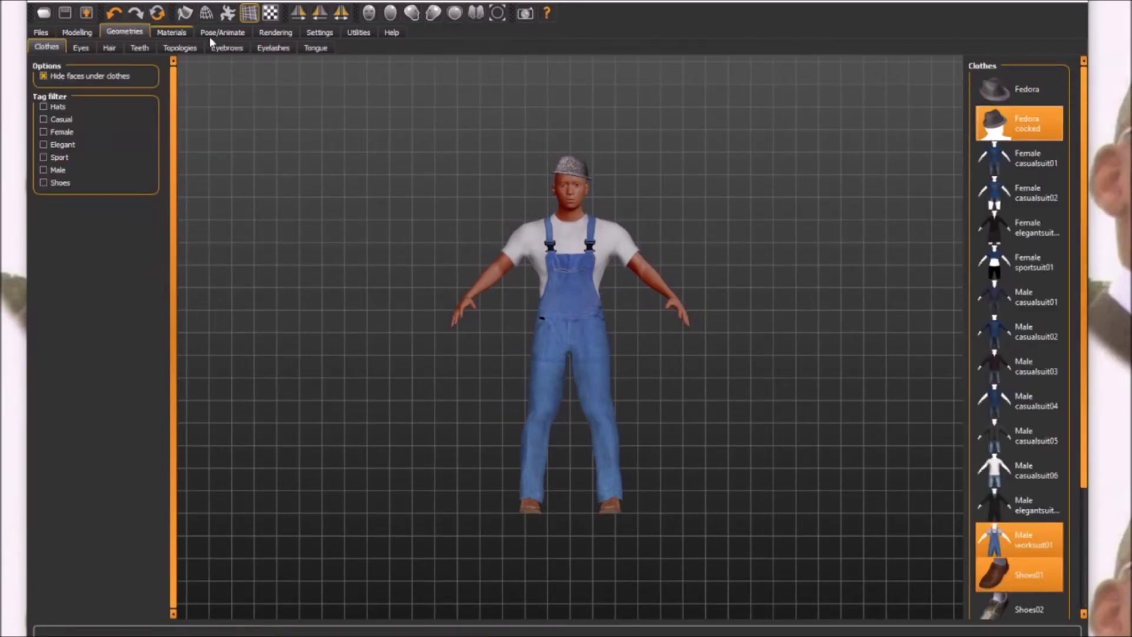
Check the eye geometry, try Afro01 hair, then set hair to None.
{"action": "left_click", "coordinate": [171, 32]}
{"action": "left_click", "coordinate": [123, 35]}
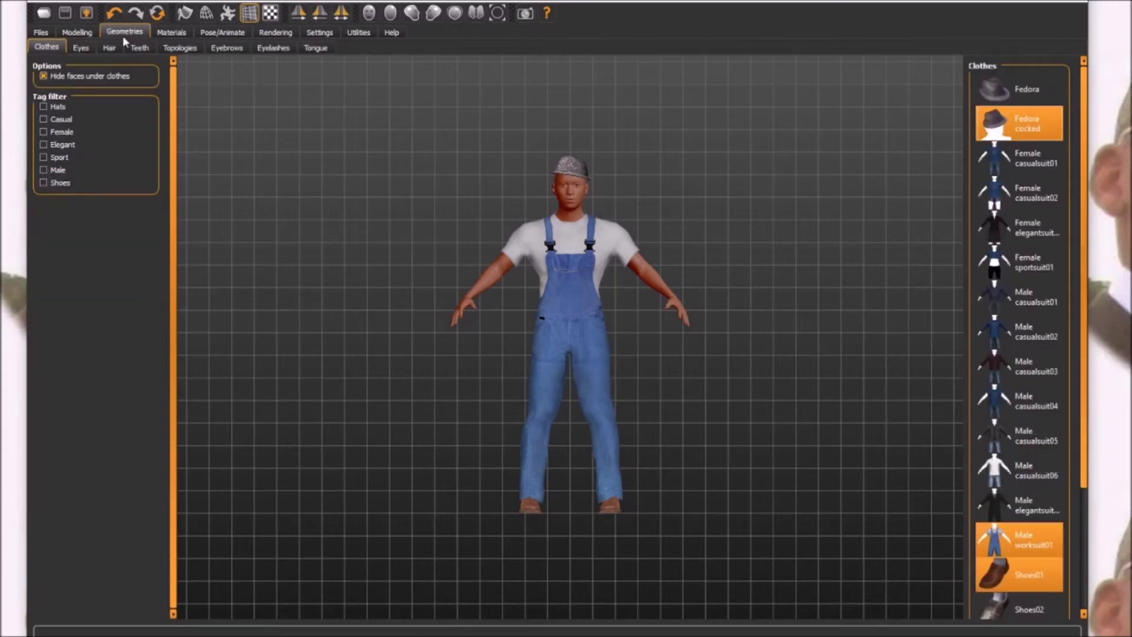
{"action": "left_click", "coordinate": [81, 47]}
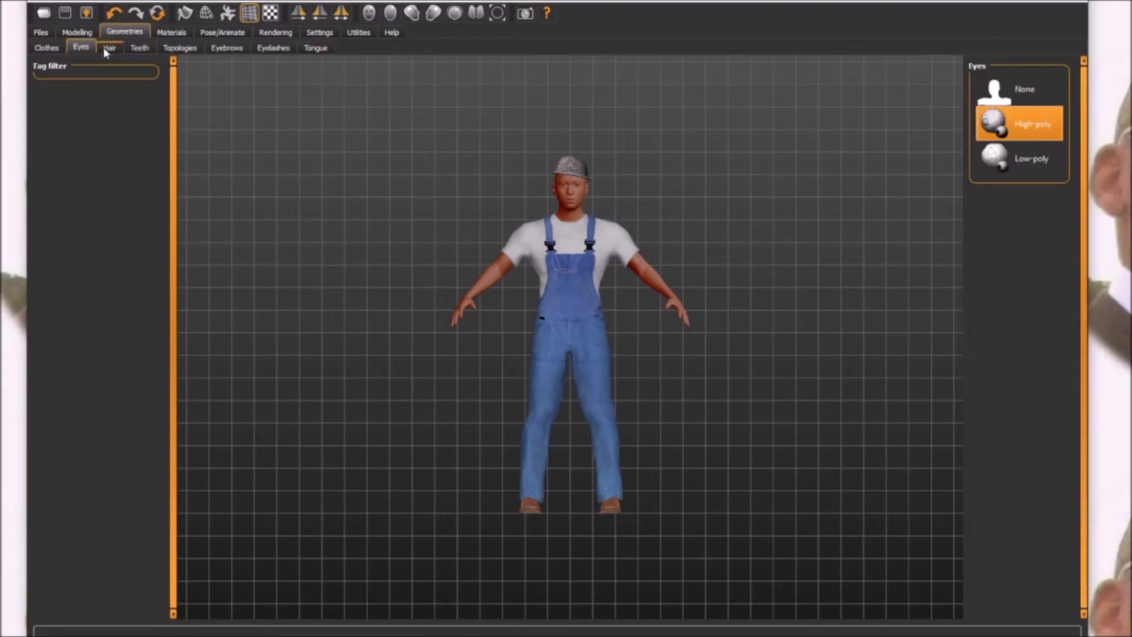
{"action": "left_click", "coordinate": [109, 49]}
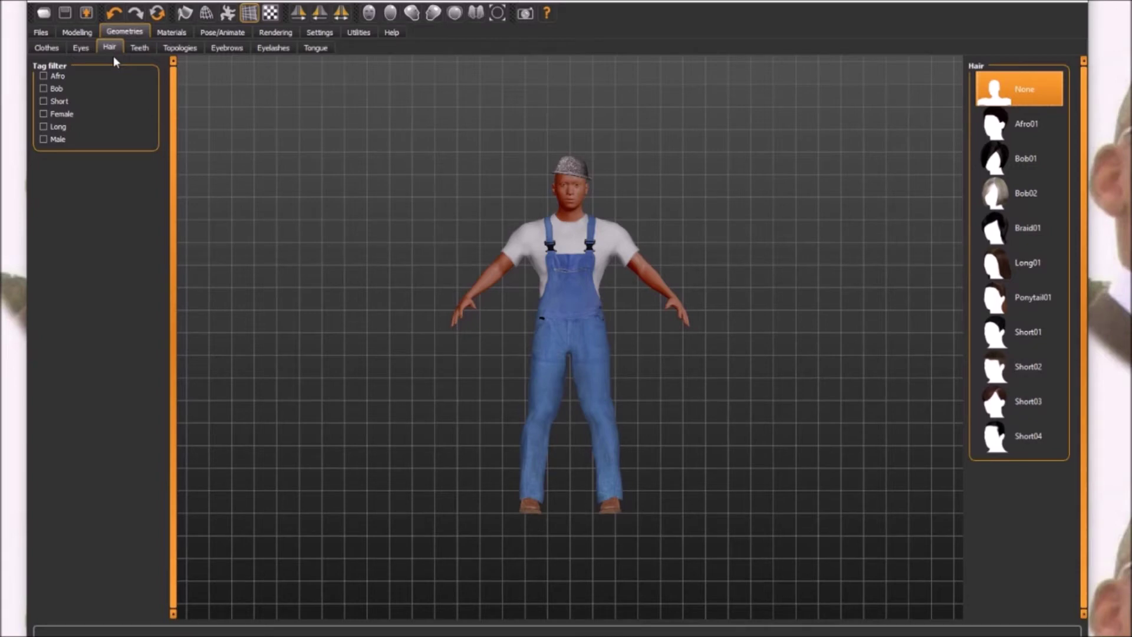
{"action": "left_click", "coordinate": [1021, 128]}
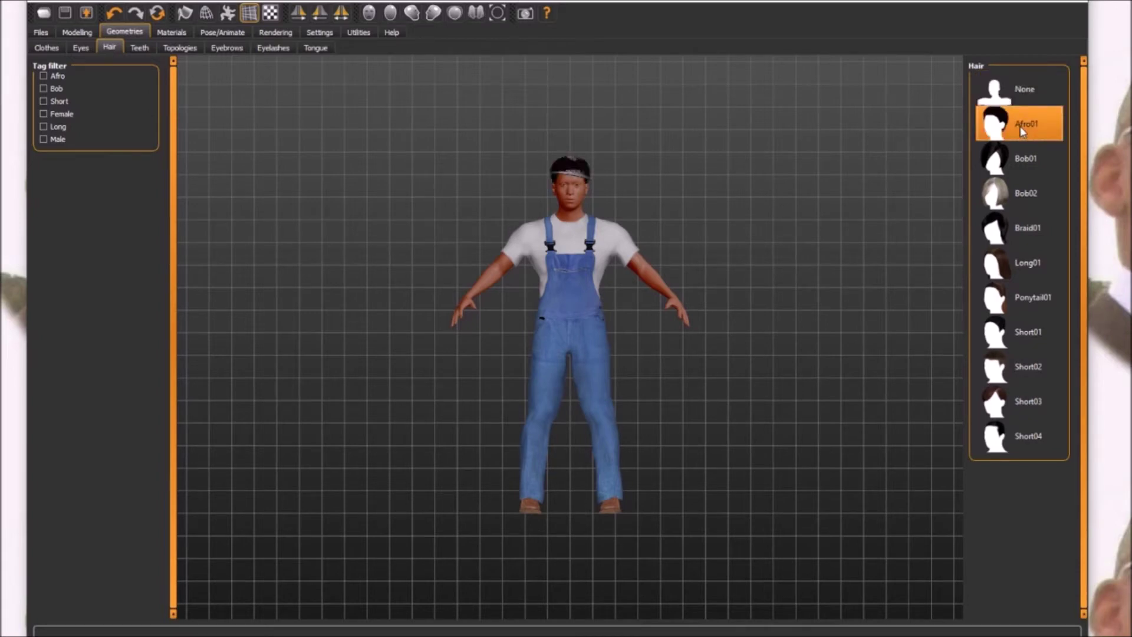
{"action": "left_click", "coordinate": [1019, 89]}
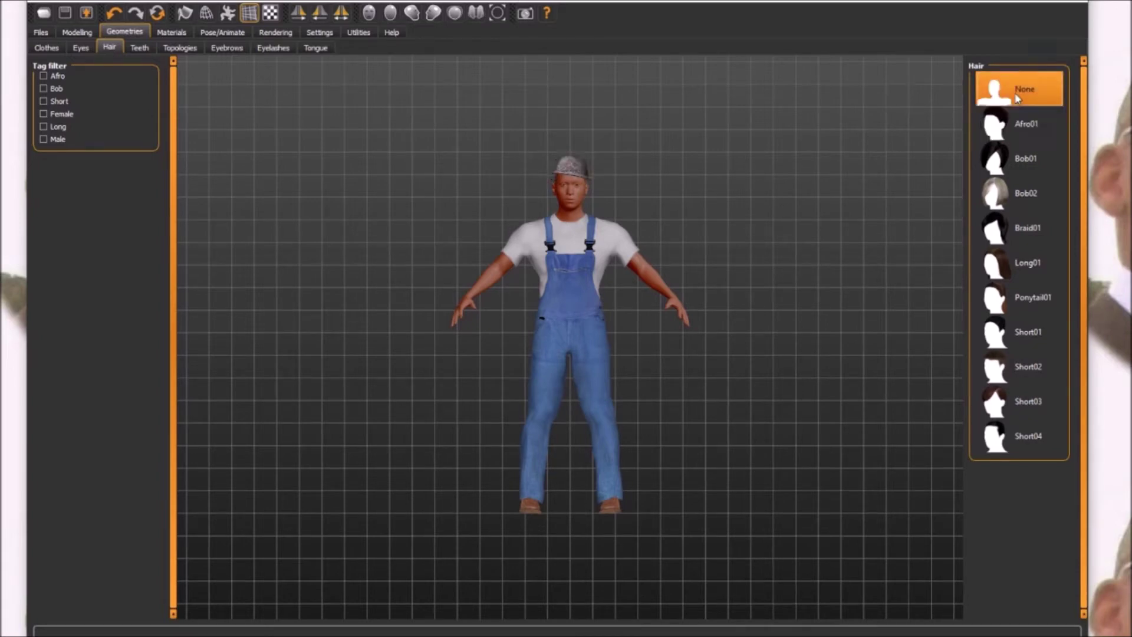
Give the character the Teeth base teeth.
{"action": "left_click", "coordinate": [139, 50]}
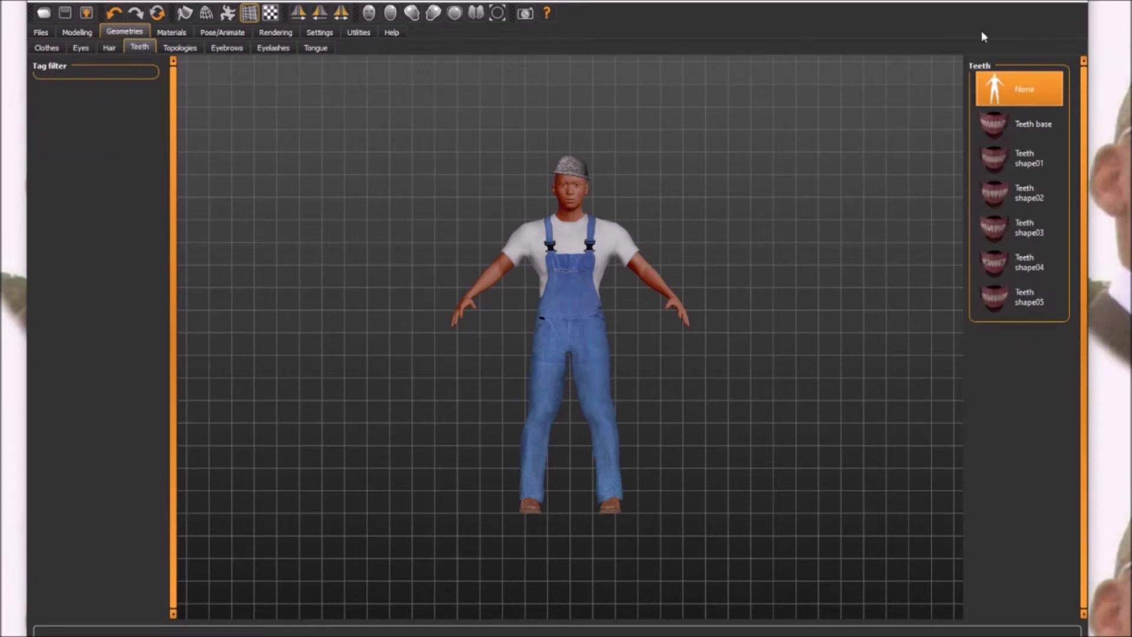
{"action": "left_click", "coordinate": [1019, 125]}
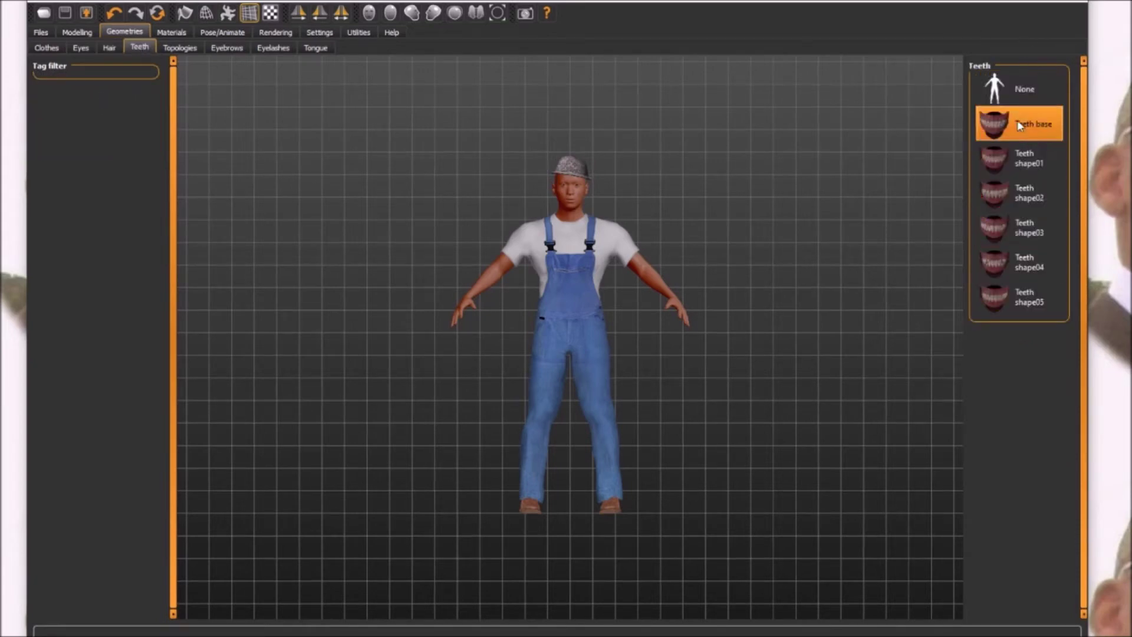
{"action": "left_click", "coordinate": [188, 49]}
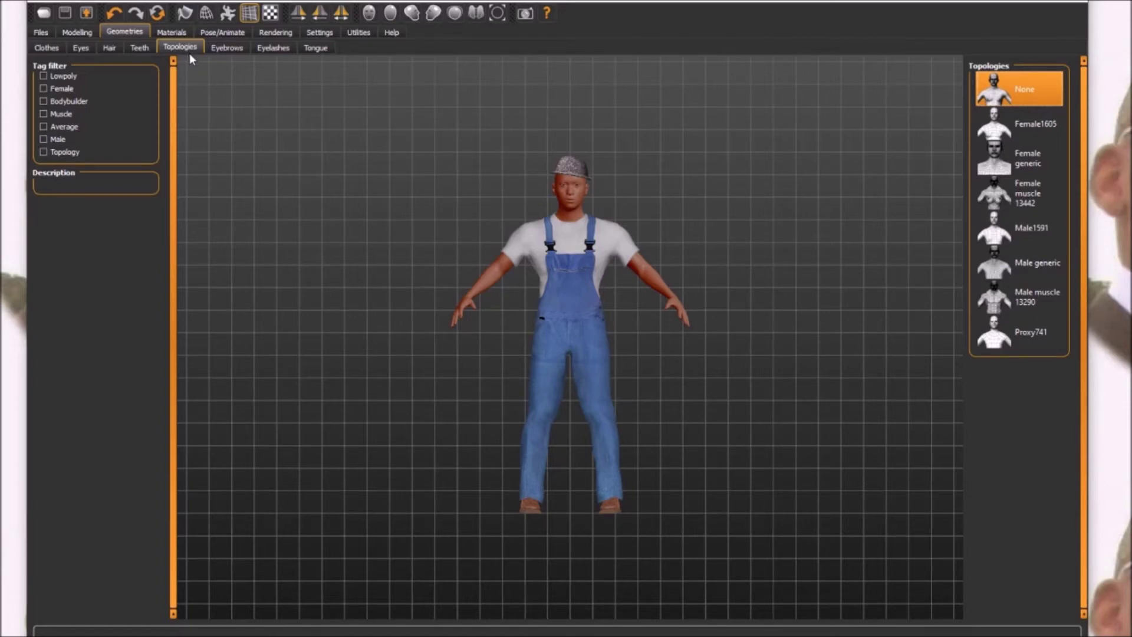
Apply the Male muscle 13290 topology and Eyebrow001 eyebrows after trying Eyebrow003.
{"action": "left_click", "coordinate": [1010, 302]}
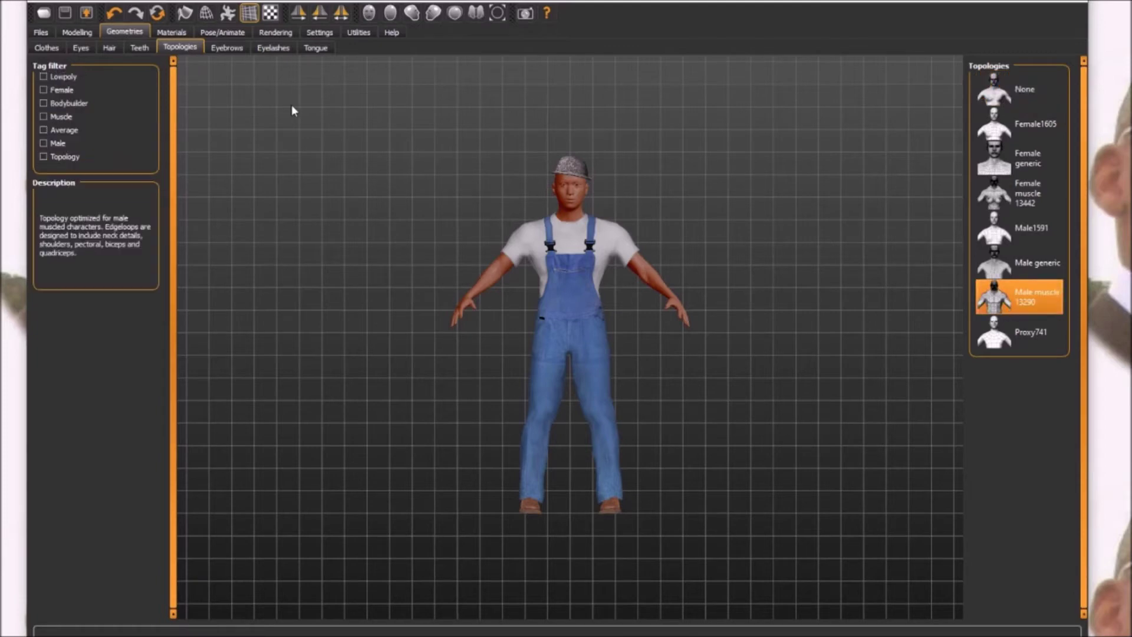
{"action": "left_click", "coordinate": [227, 48]}
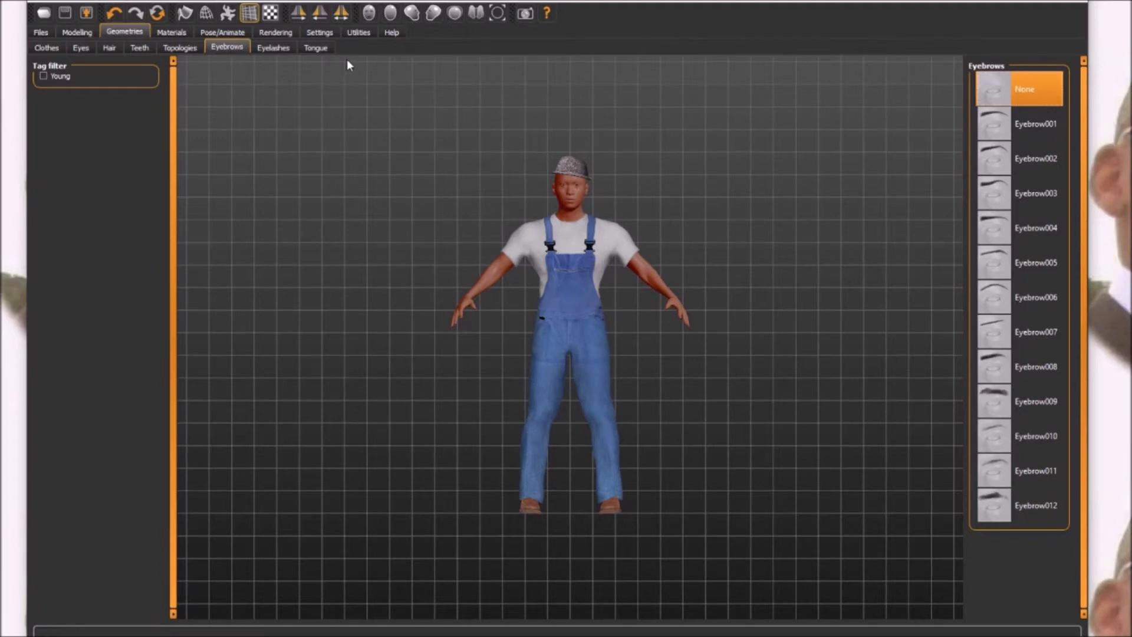
{"action": "left_click", "coordinate": [44, 77]}
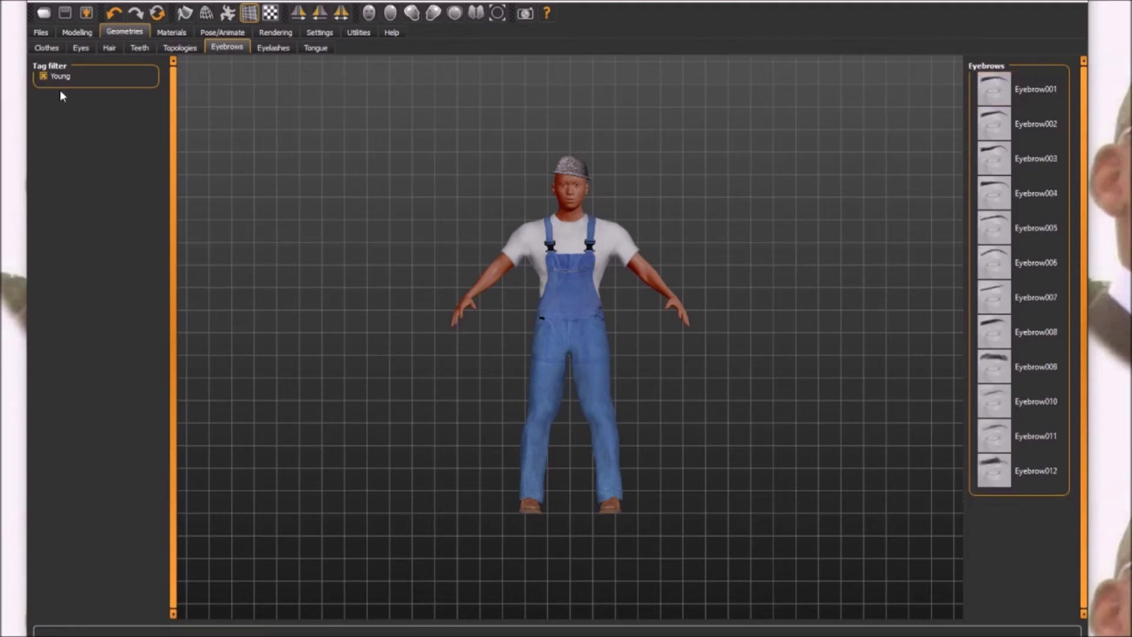
{"action": "left_click", "coordinate": [986, 165]}
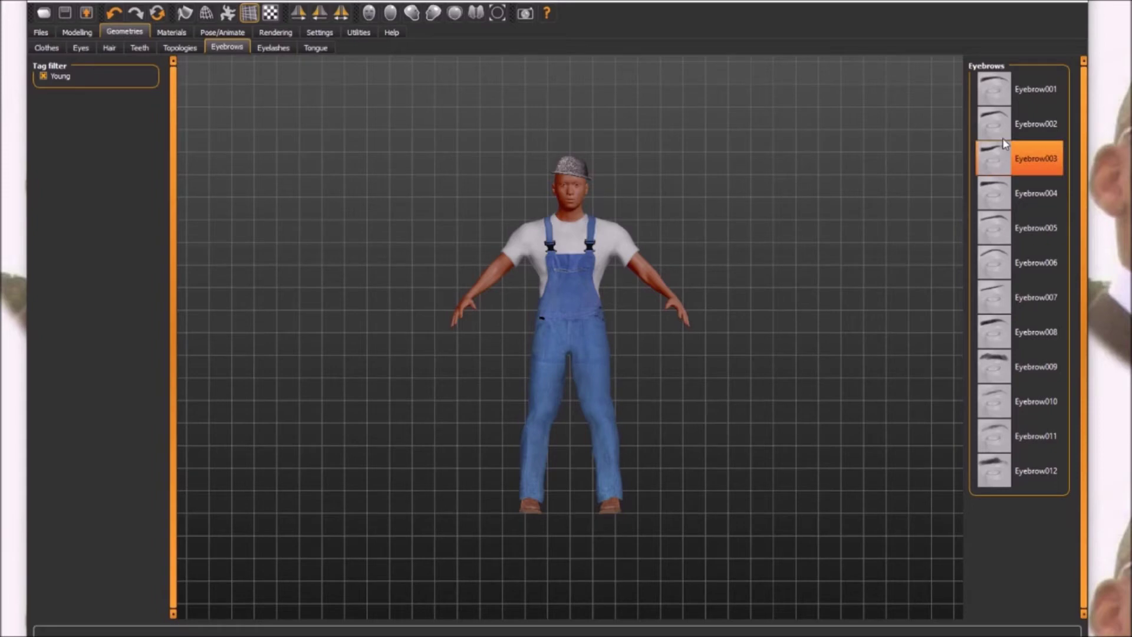
{"action": "left_click", "coordinate": [1001, 97]}
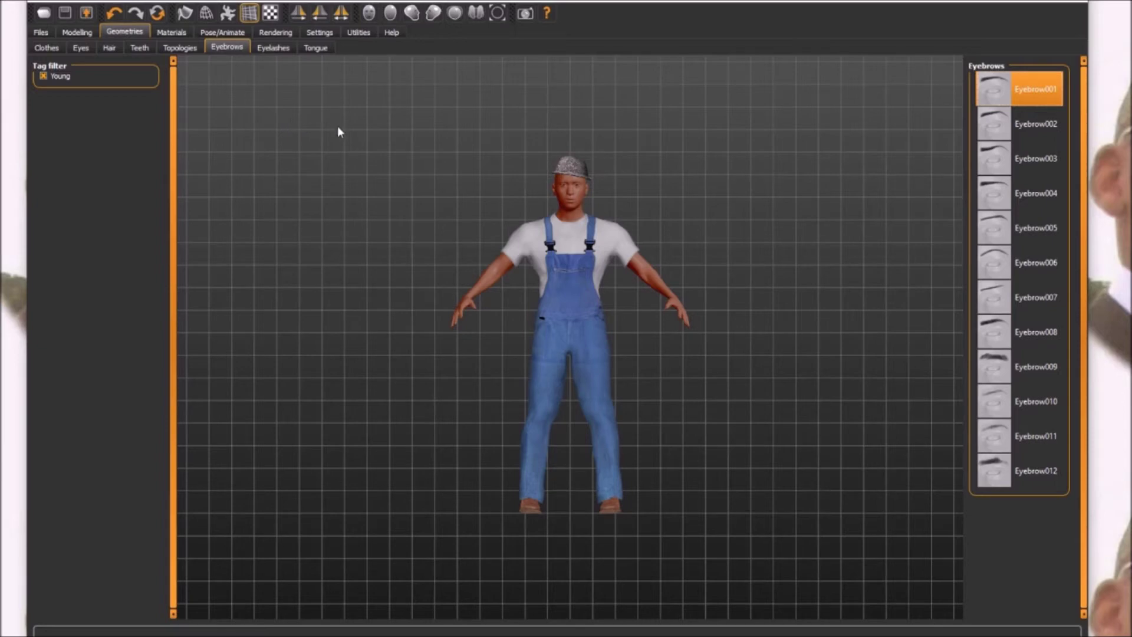
Give the character Eyelashes01 lashes and the Tongue01 tongue.
{"action": "left_click", "coordinate": [283, 53]}
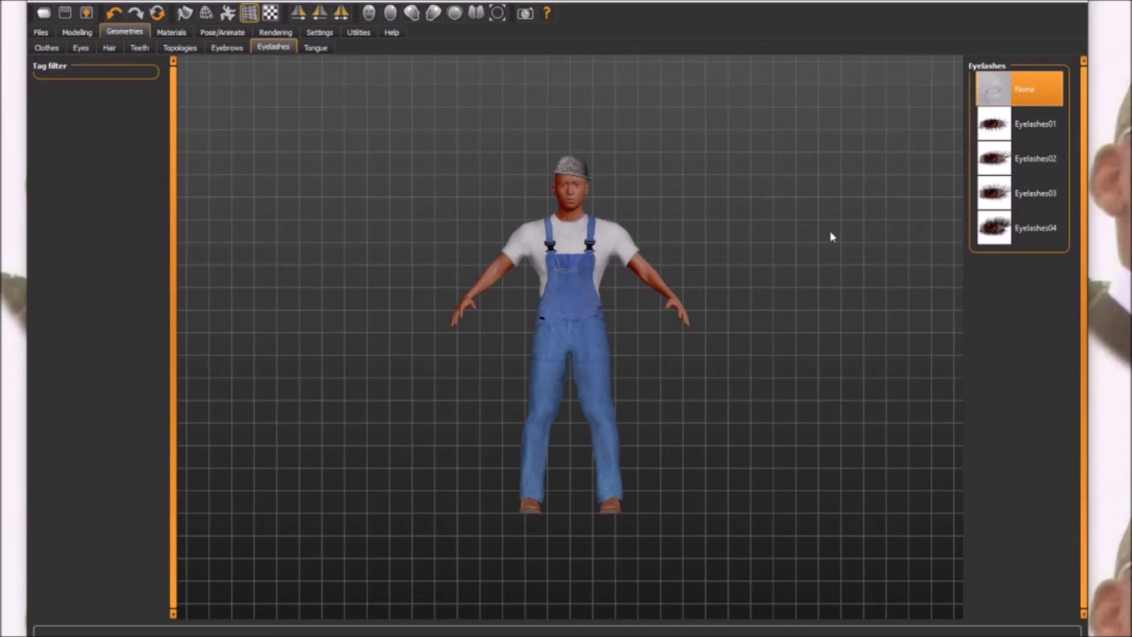
{"action": "left_click", "coordinate": [996, 124]}
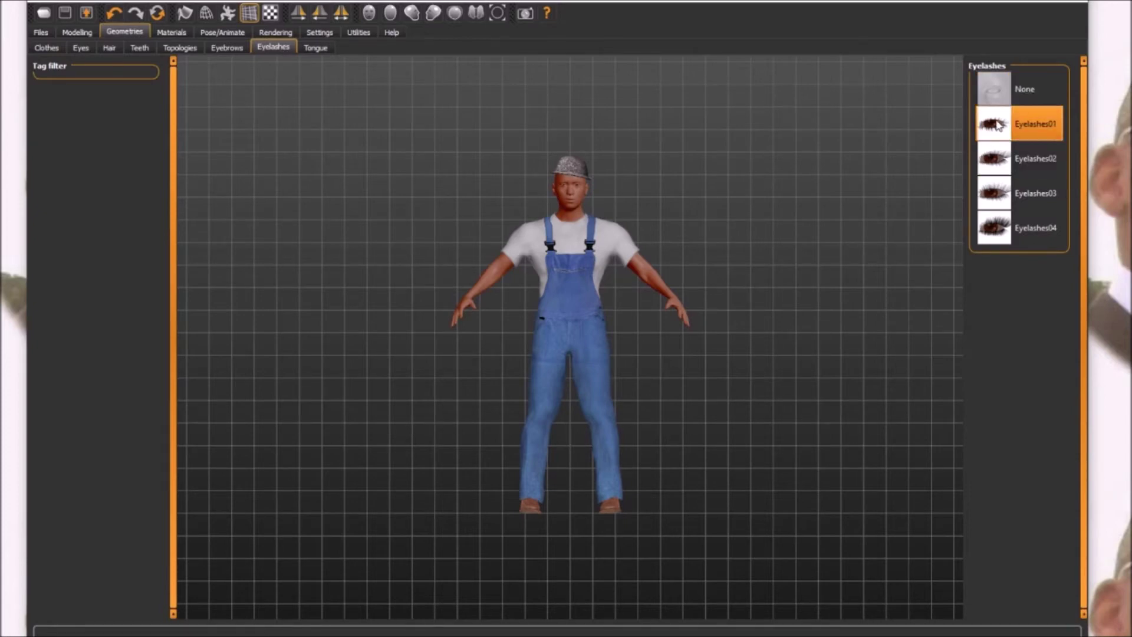
{"action": "left_click", "coordinate": [995, 88]}
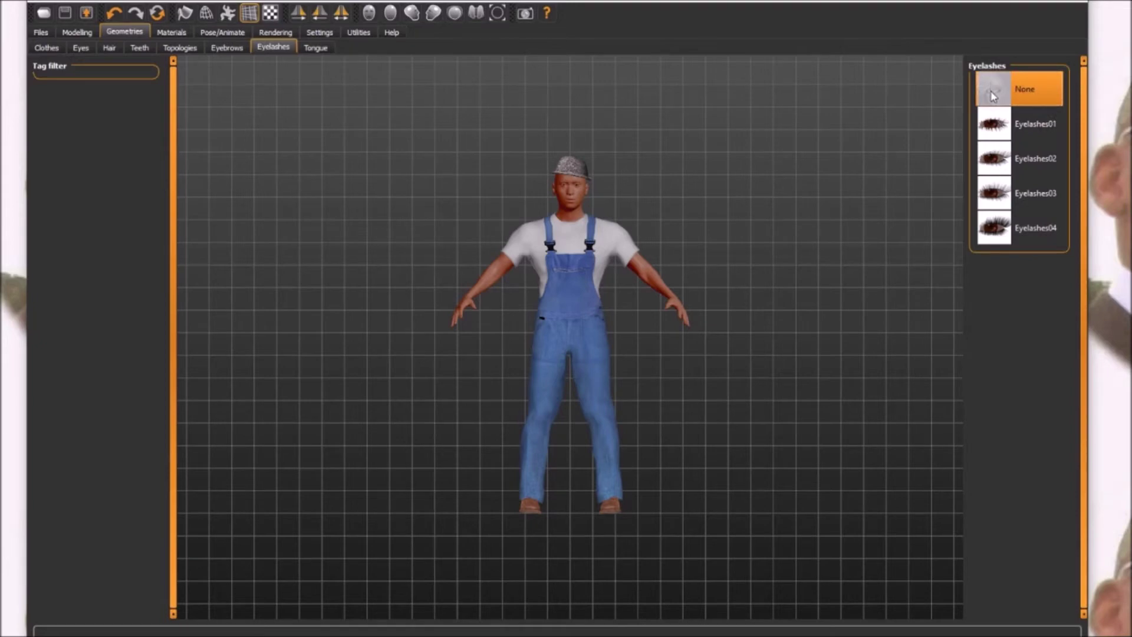
{"action": "left_click", "coordinate": [995, 130]}
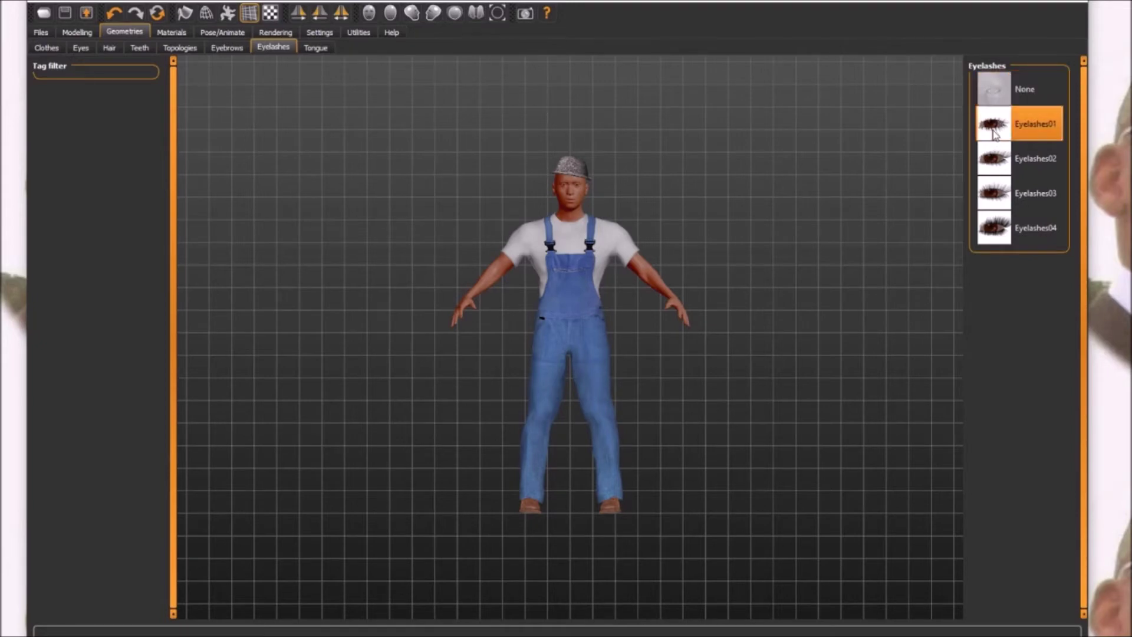
{"action": "left_click", "coordinate": [314, 51]}
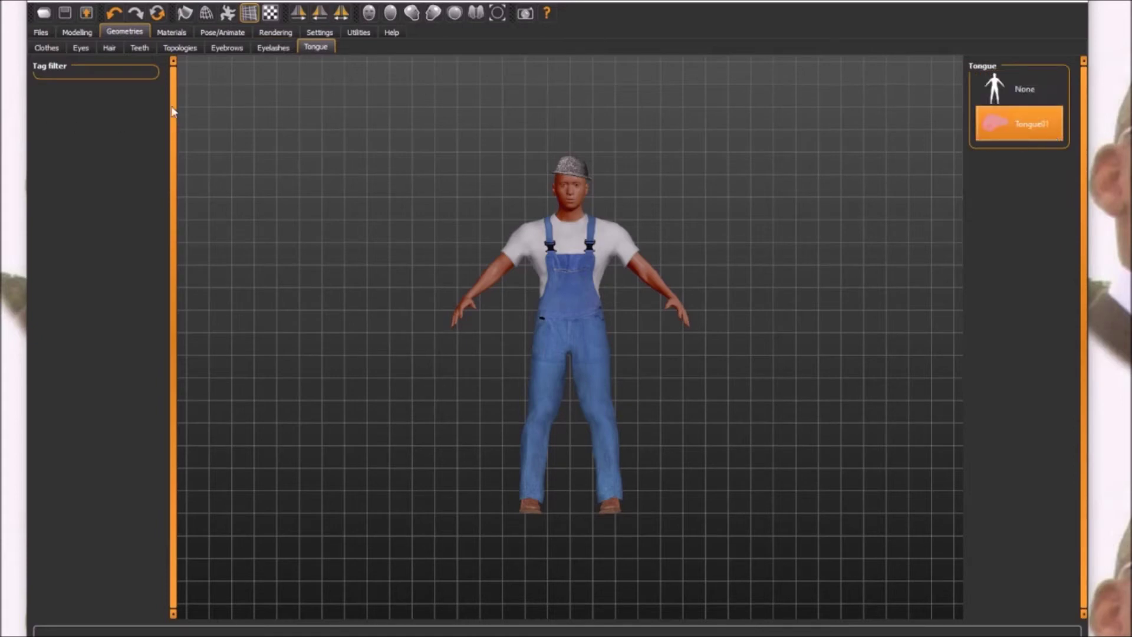
{"action": "left_click", "coordinate": [171, 33]}
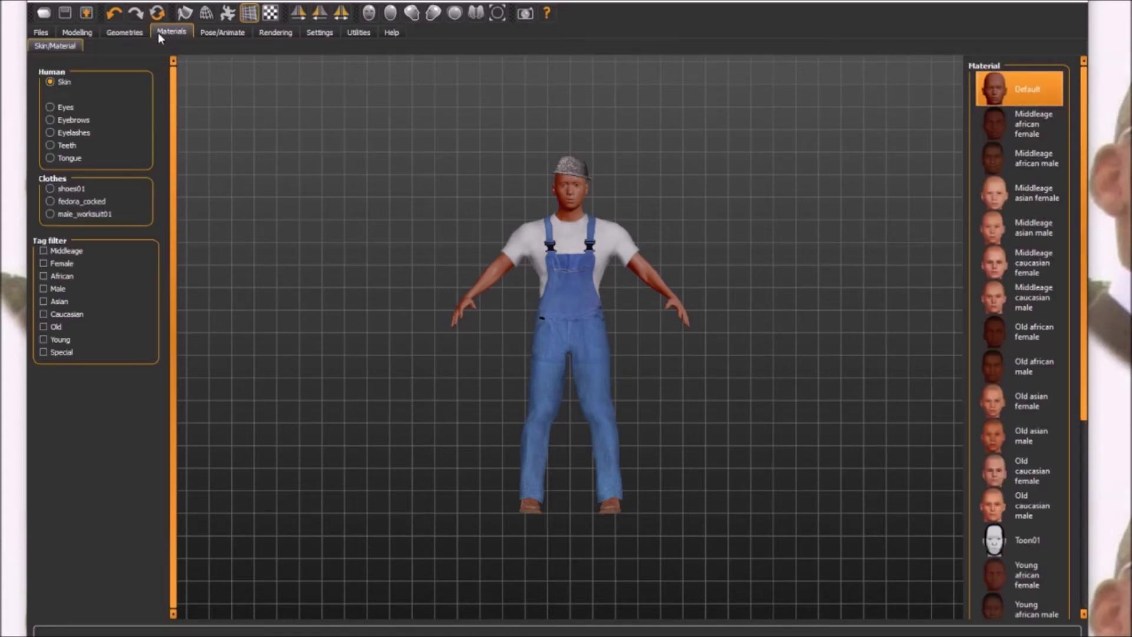
Apply the Young asian male skin after previewing darker and Middleage african female skins.
{"action": "left_click", "coordinate": [1021, 119]}
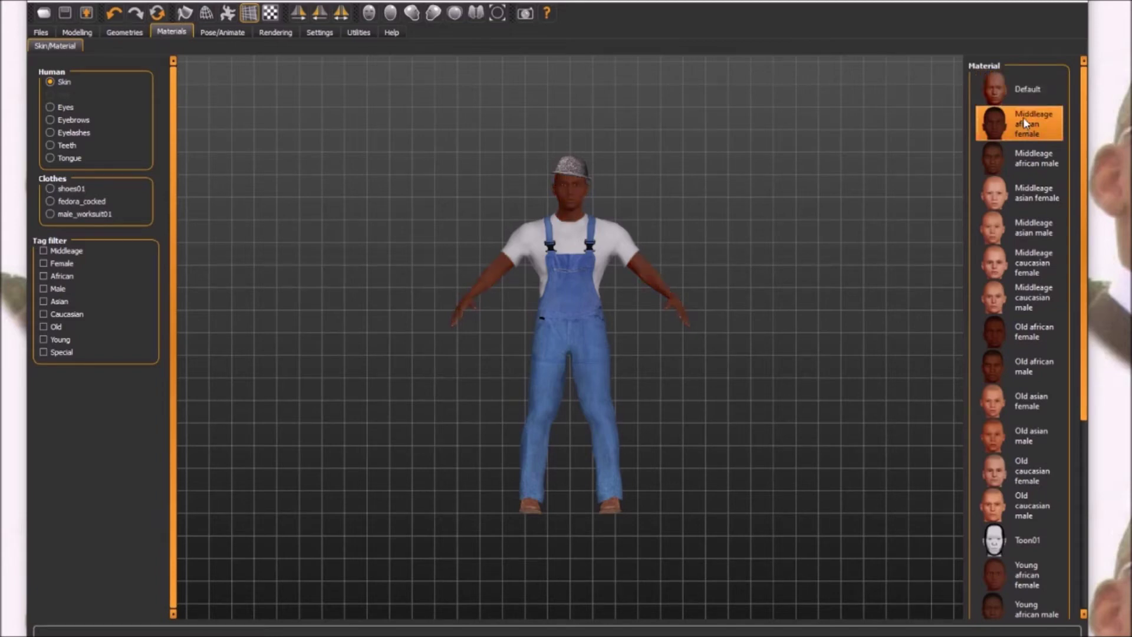
{"action": "left_click", "coordinate": [1030, 84]}
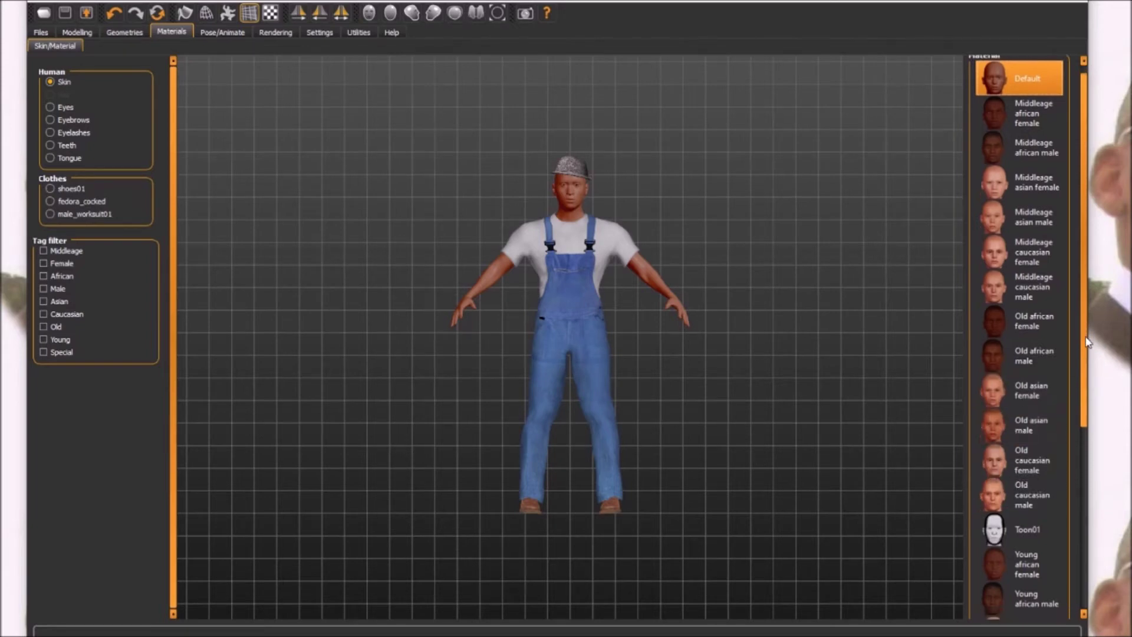
{"action": "scroll", "coordinate": [1060, 414], "scroll_direction": "down", "scroll_amount": 5}
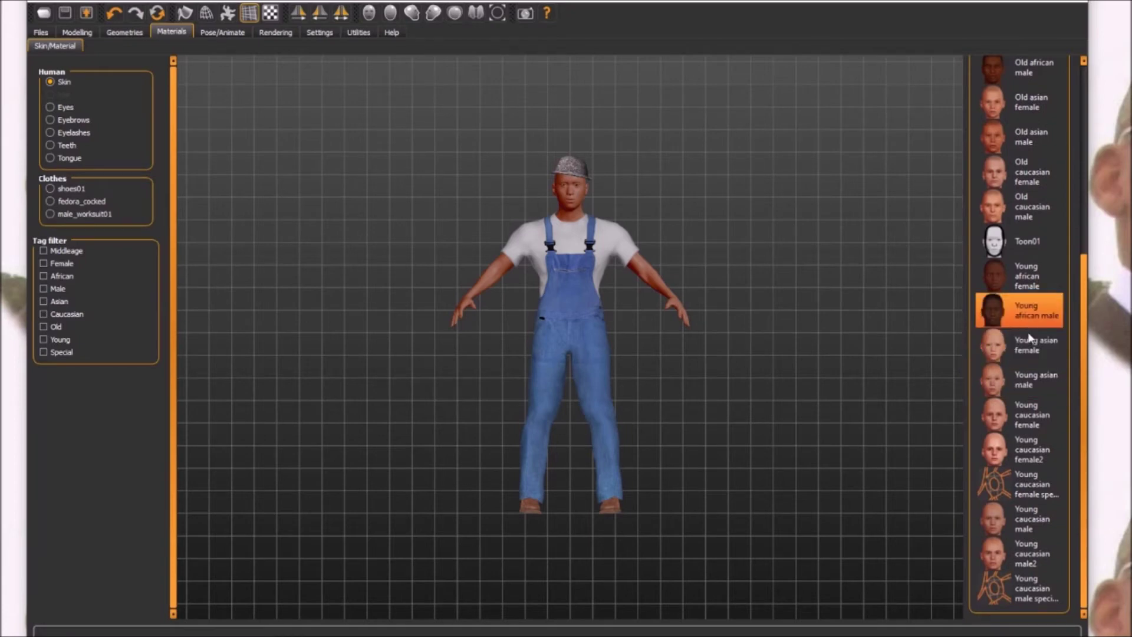
{"action": "left_click", "coordinate": [1040, 384]}
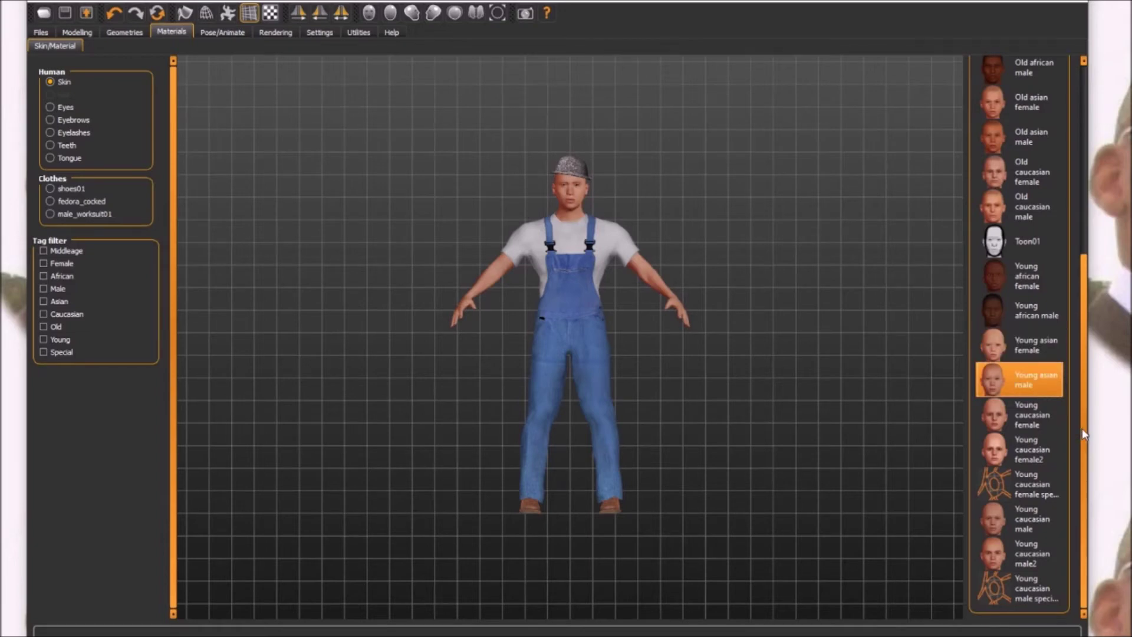
{"action": "left_click_drag", "start_coordinate": [1087, 435], "coordinate": [1065, 326]}
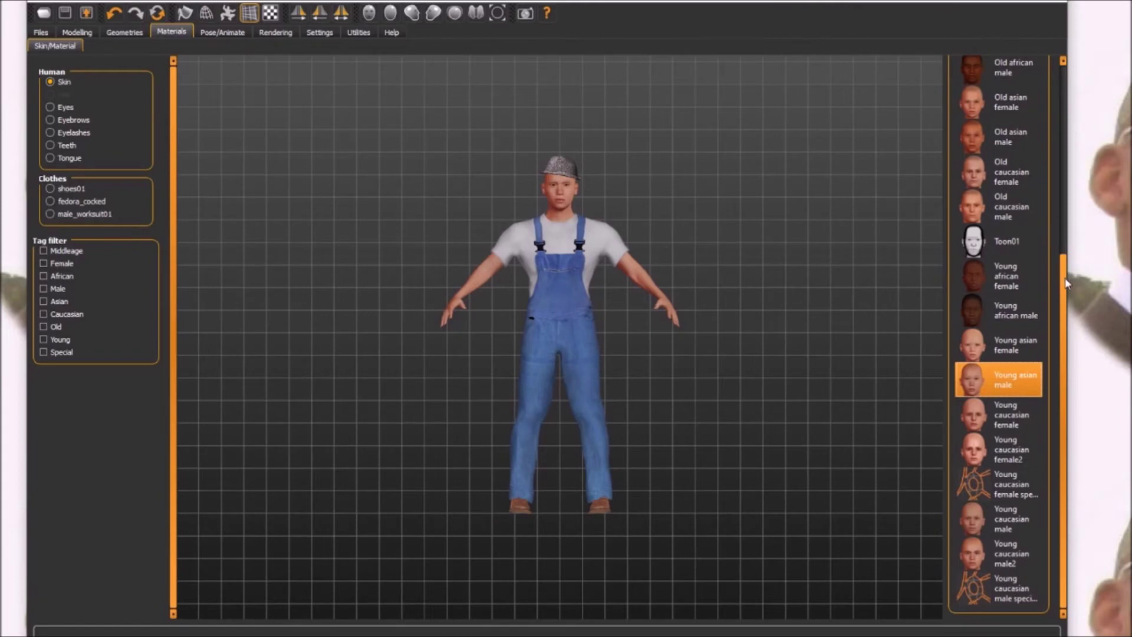
{"action": "left_click_drag", "start_coordinate": [1061, 277], "coordinate": [1059, 75]}
{"action": "left_click", "coordinate": [231, 33]}
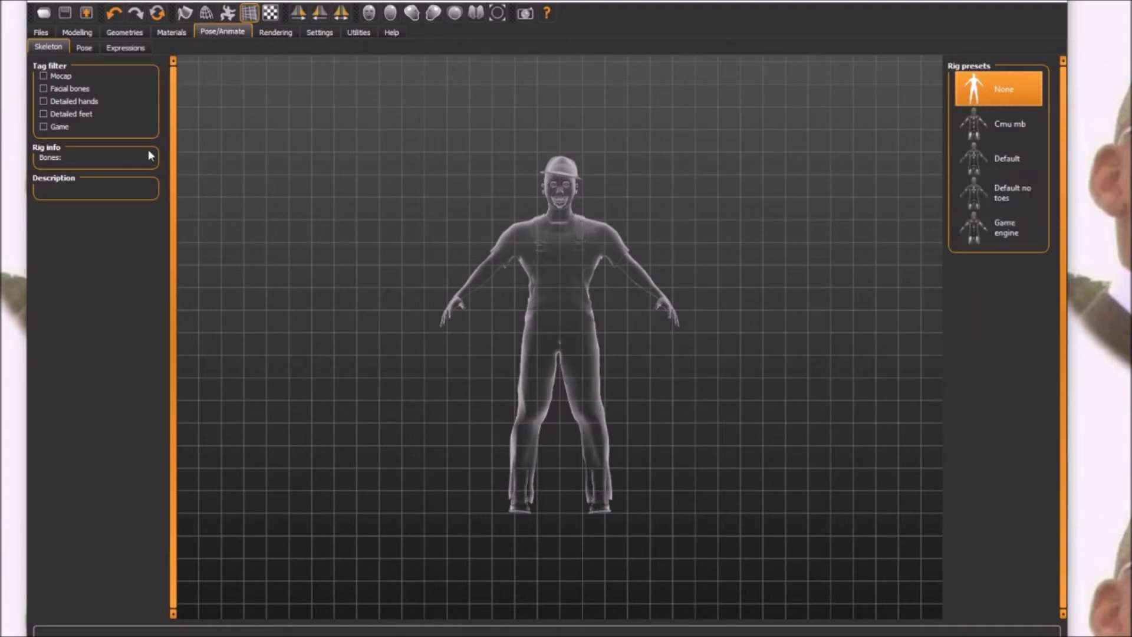
Rig the character with the 53-bone Game engine skeleton, then clear the preset filters.
{"action": "left_click", "coordinate": [43, 127]}
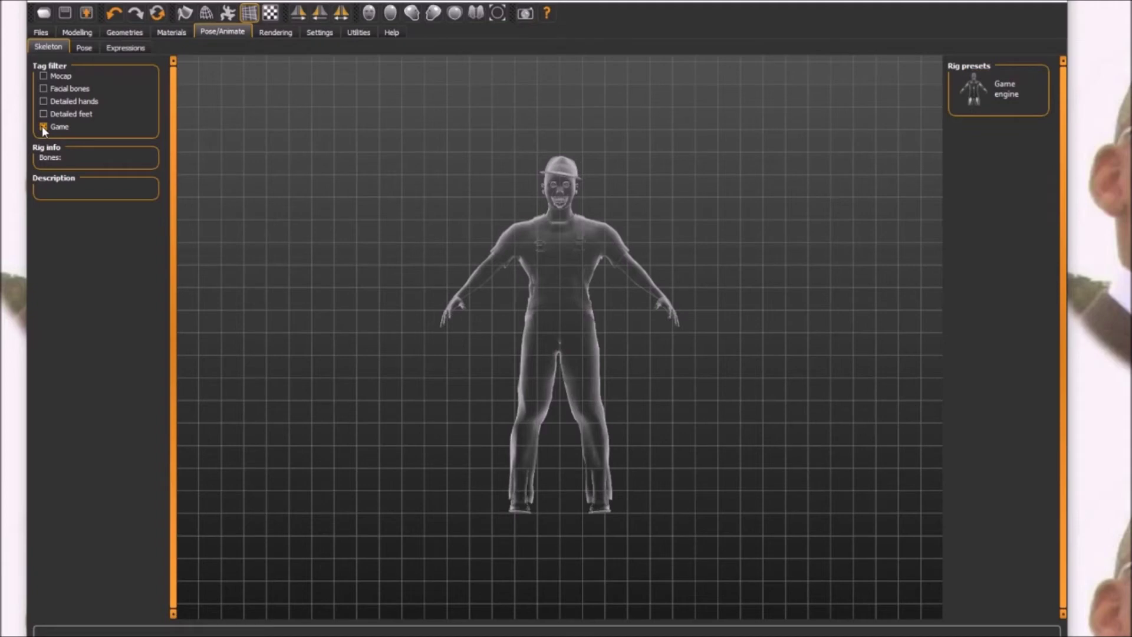
{"action": "left_click", "coordinate": [981, 88]}
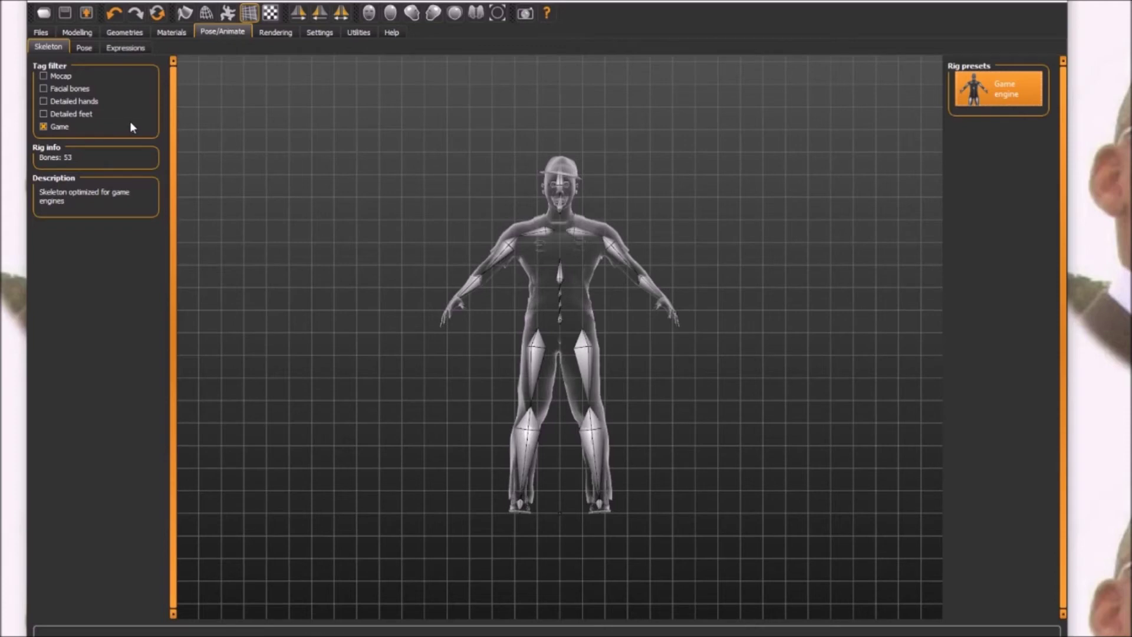
{"action": "left_click", "coordinate": [43, 76]}
{"action": "left_click", "coordinate": [43, 76]}
{"action": "left_click", "coordinate": [43, 126]}
{"action": "left_click", "coordinate": [43, 76]}
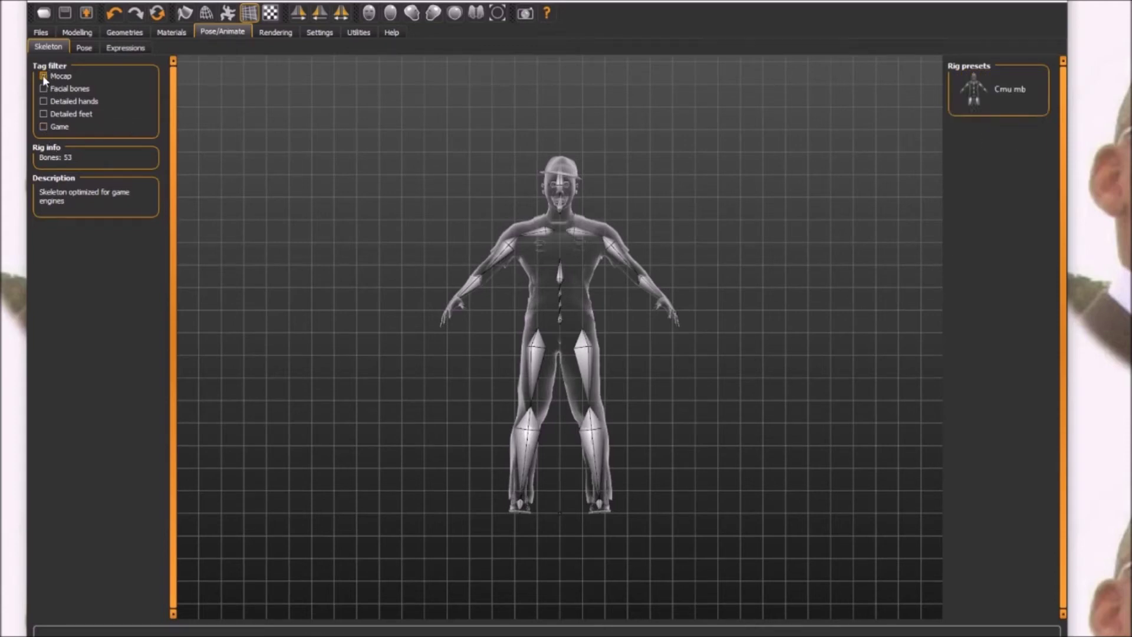
{"action": "left_click", "coordinate": [43, 76]}
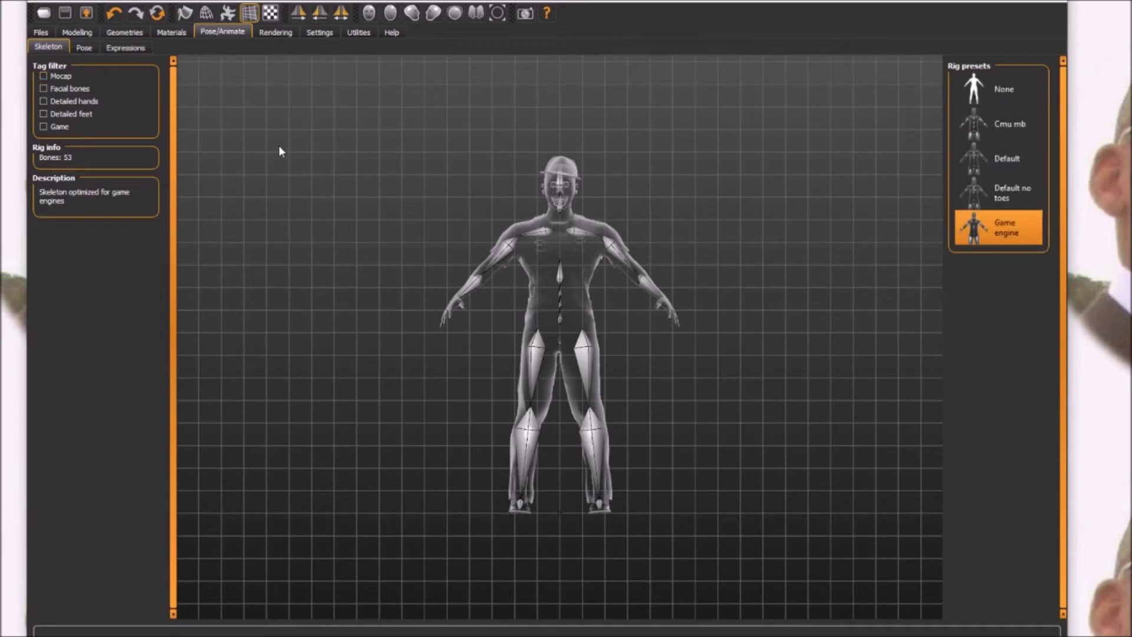
{"action": "left_click", "coordinate": [275, 33]}
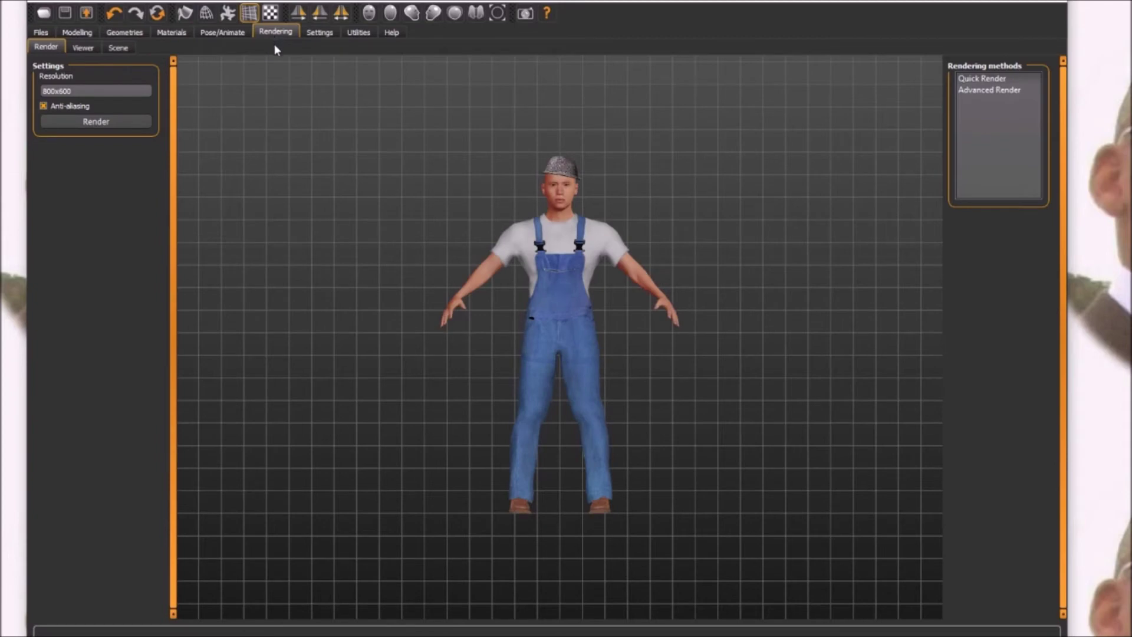
Render an 800x600 image of the character and look at the Scene lighting presets.
{"action": "left_click", "coordinate": [82, 122]}
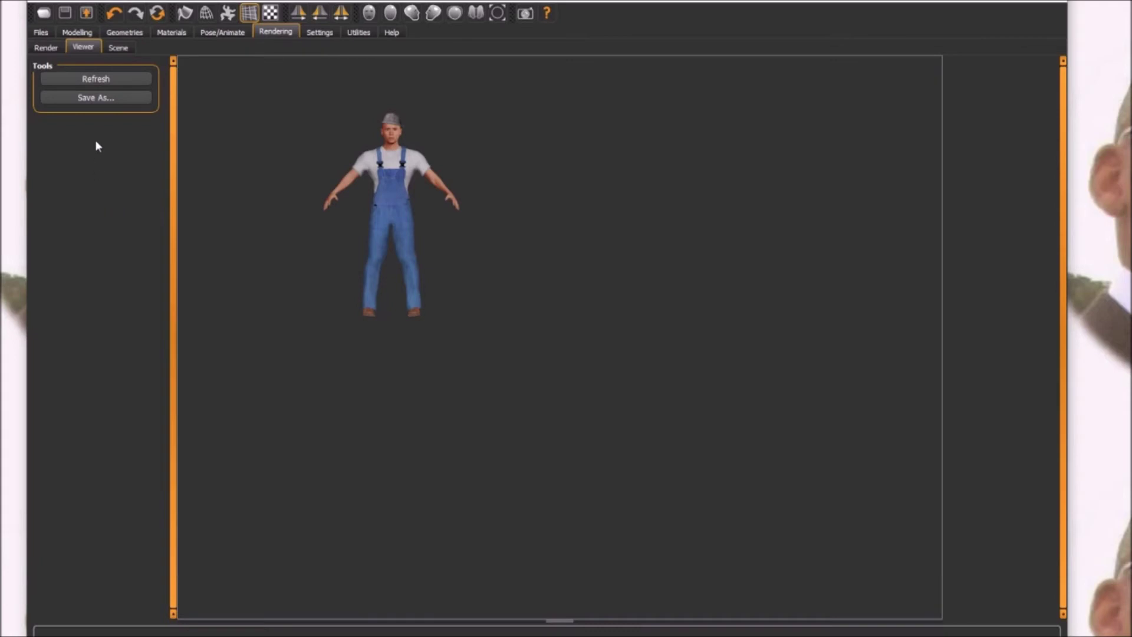
{"action": "left_click", "coordinate": [117, 48]}
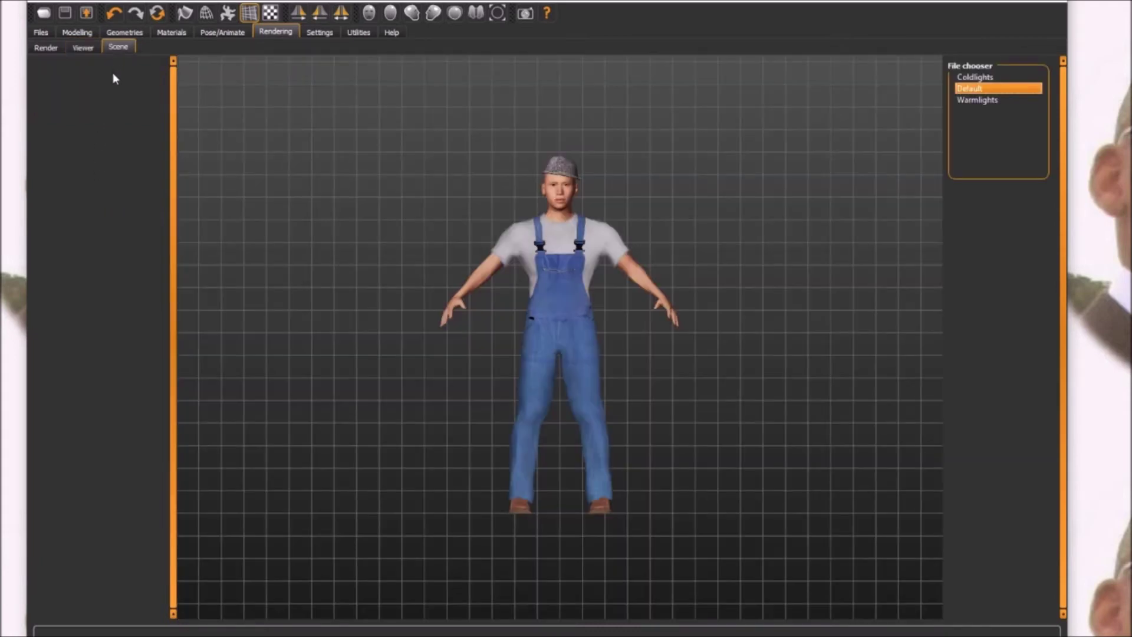
{"action": "left_click", "coordinate": [318, 34]}
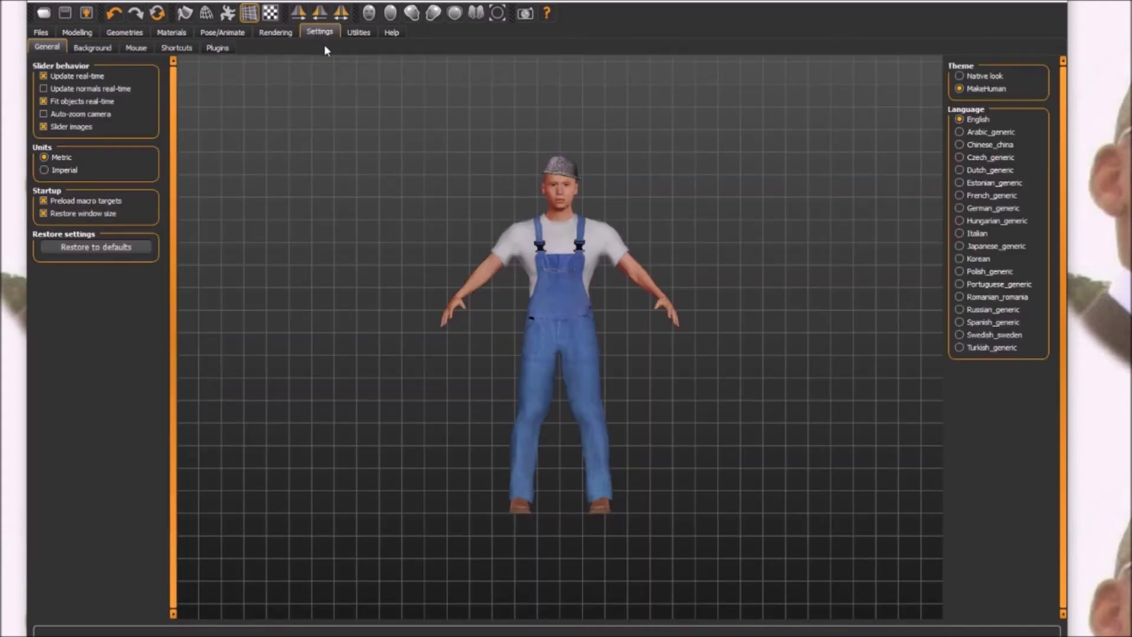
Choose Filmbox (fbx) as the format in Files > Export.
{"action": "left_click", "coordinate": [77, 33]}
{"action": "left_click", "coordinate": [41, 33]}
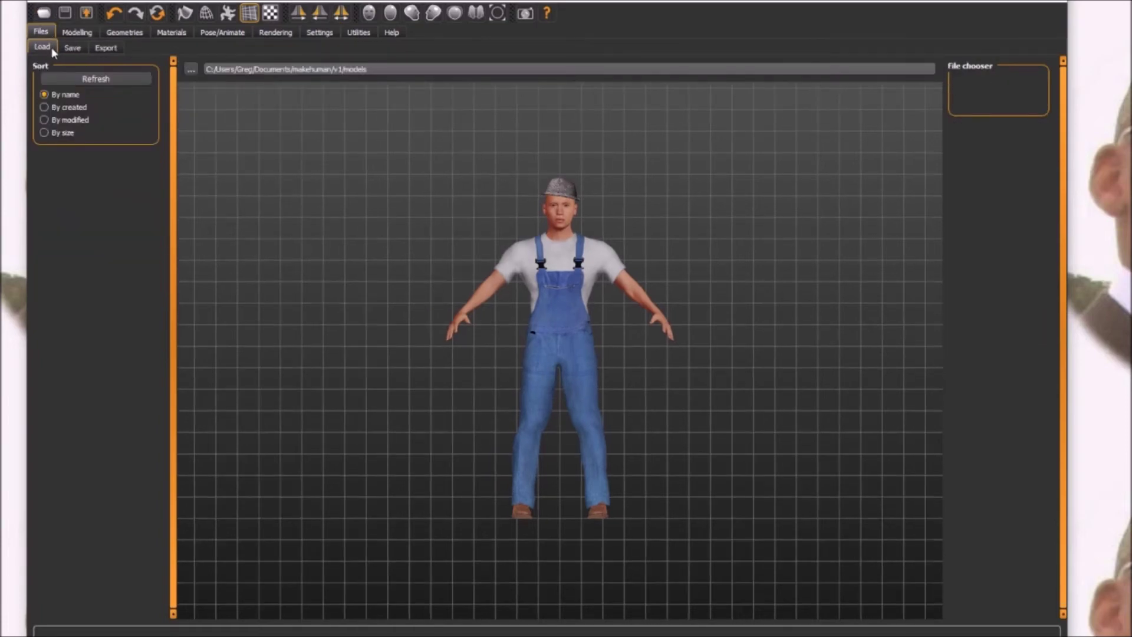
{"action": "left_click", "coordinate": [102, 49]}
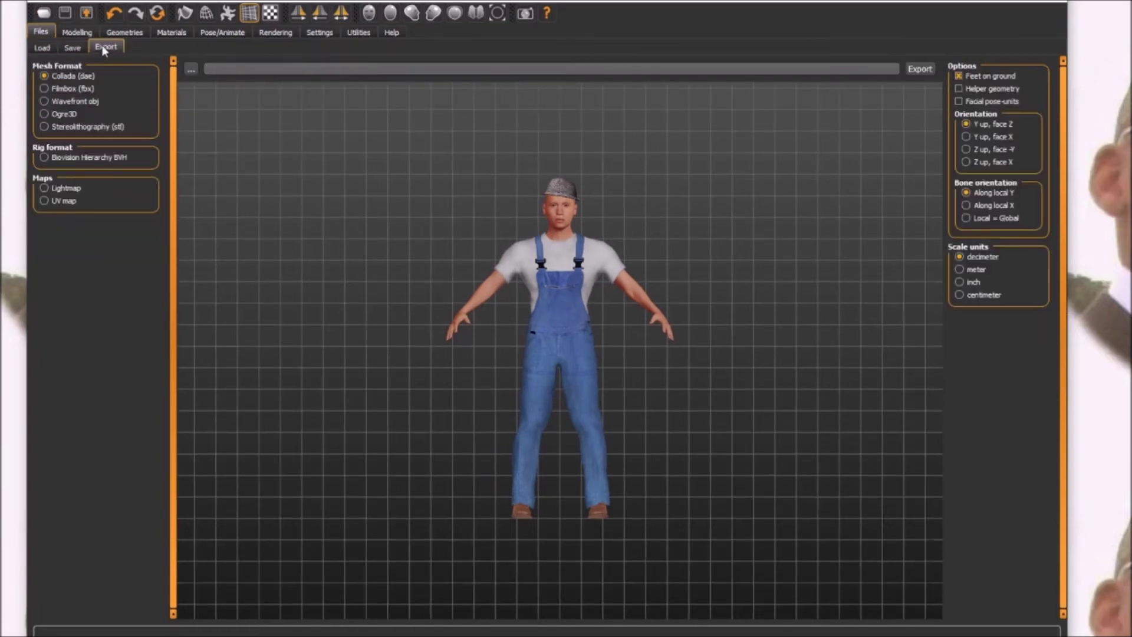
{"action": "left_click", "coordinate": [47, 87]}
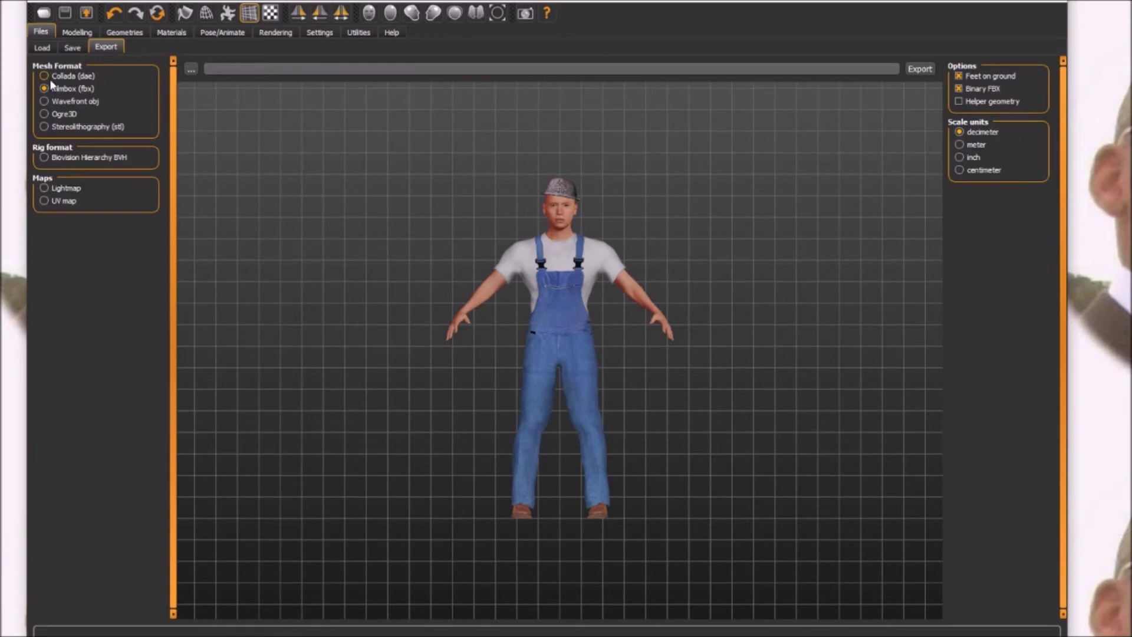
Export the character as Male.fbx into a newly created Fbx folder.
{"action": "left_click", "coordinate": [197, 69]}
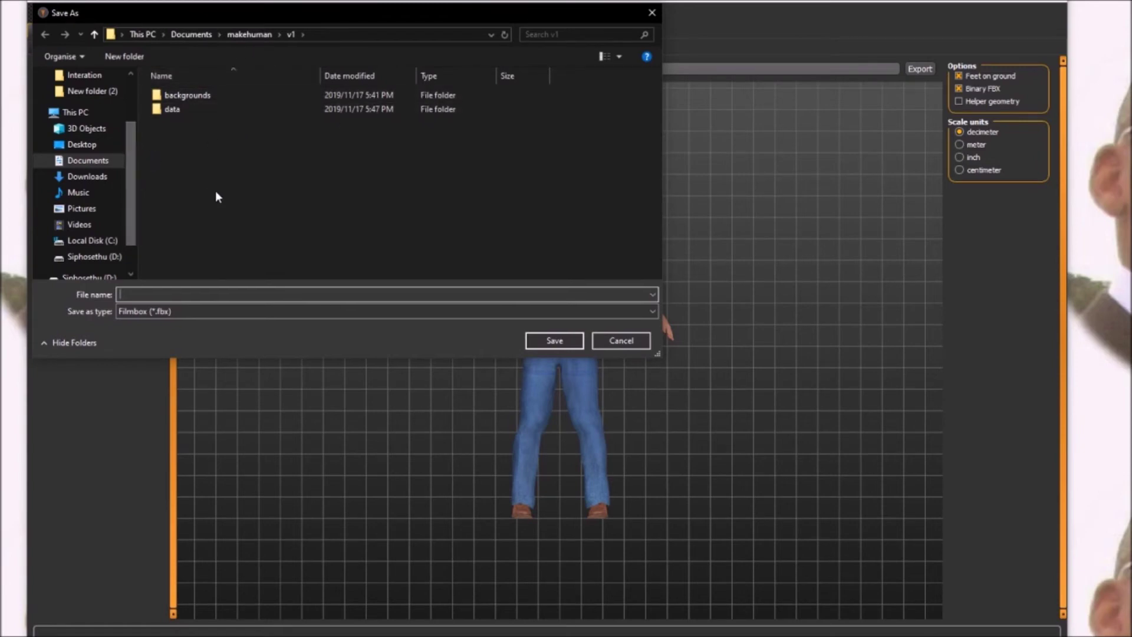
{"action": "left_click", "coordinate": [130, 58]}
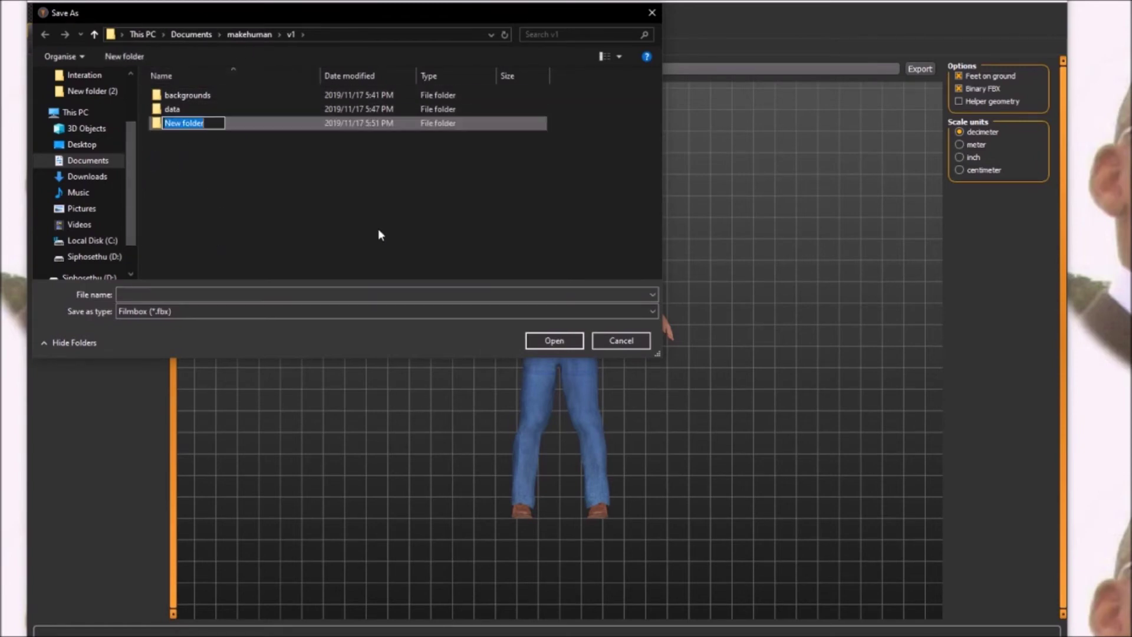
{"action": "type", "text": "Fbx"}
{"action": "key", "text": "Return"}
{"action": "key", "text": "Return"}
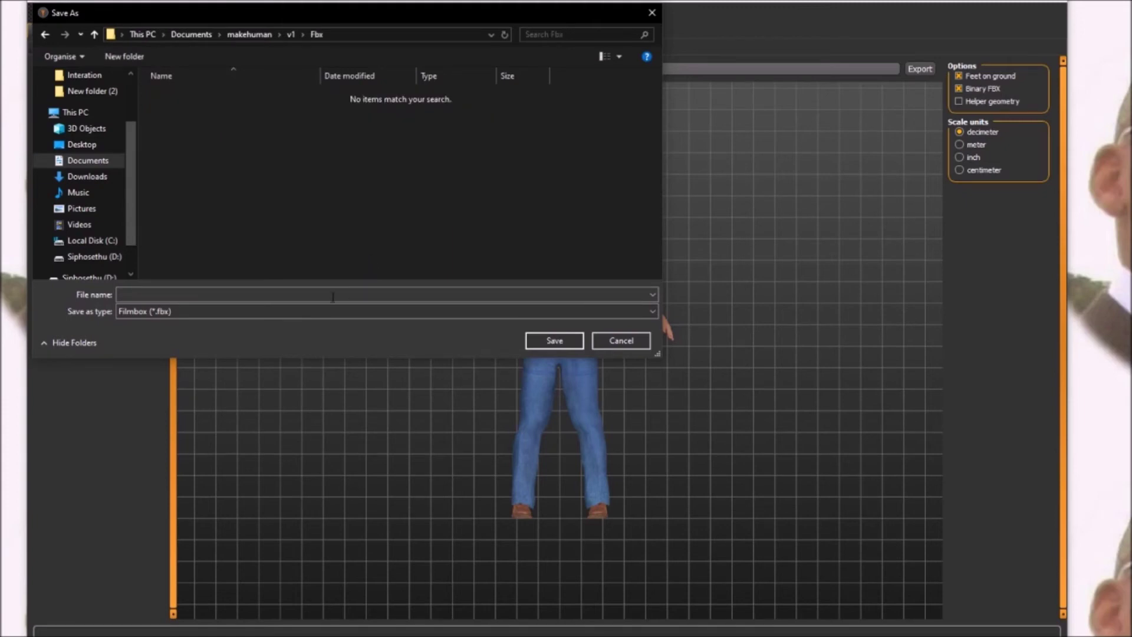
{"action": "left_click", "coordinate": [267, 292]}
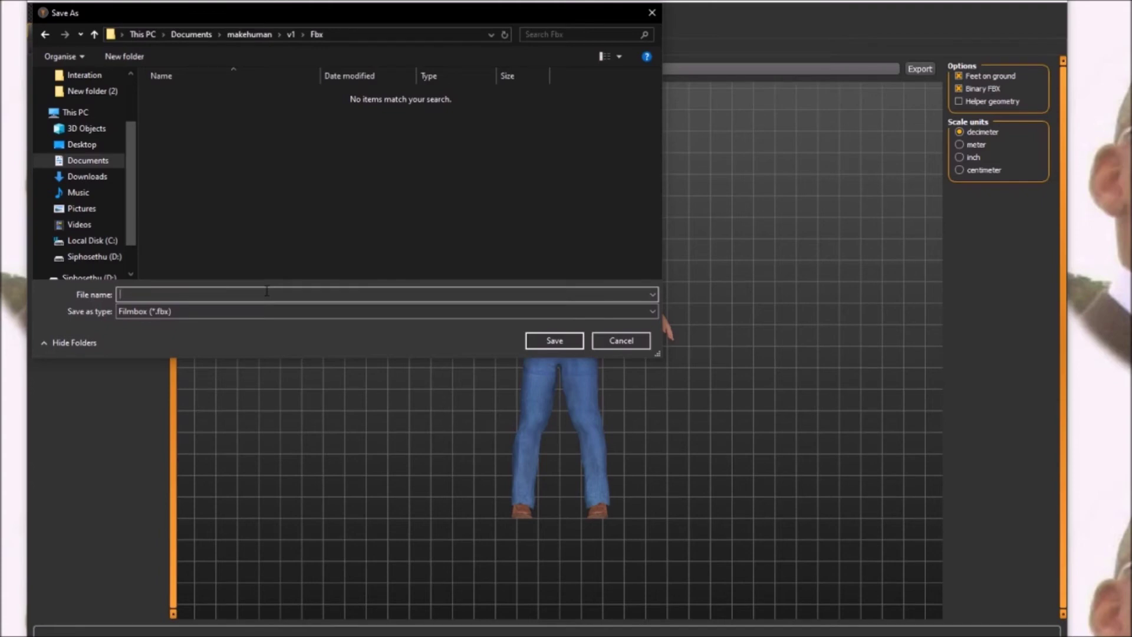
{"action": "type", "text": "Male"}
{"action": "key", "text": "Return"}
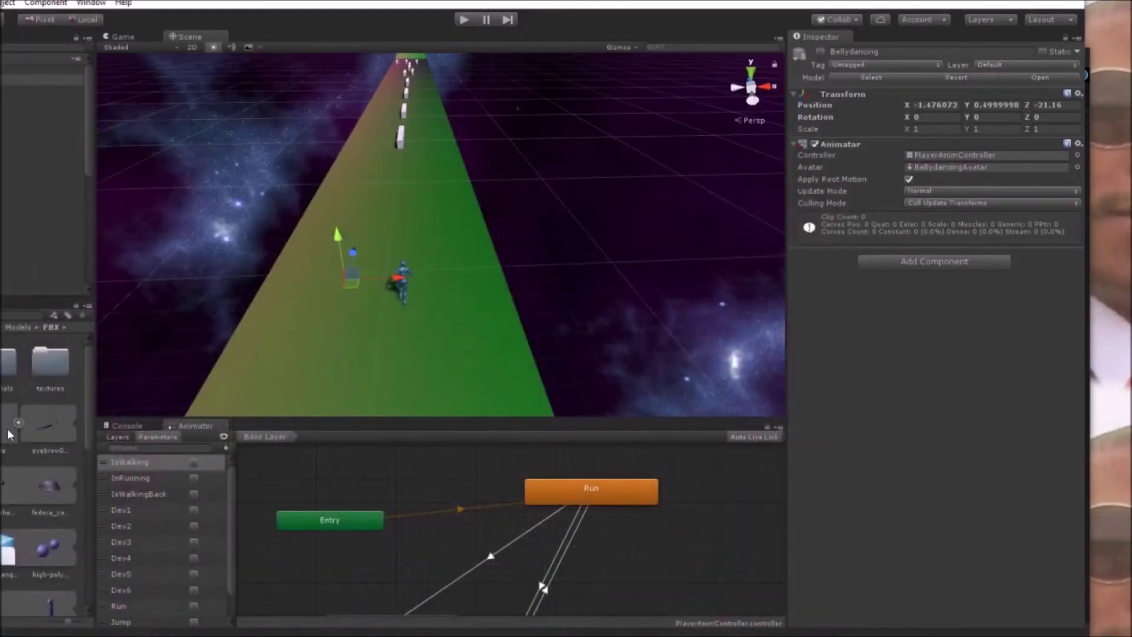
Open the imported Male model's import settings and review its Model and Rig tabs.
{"action": "left_click", "coordinate": [19, 422]}
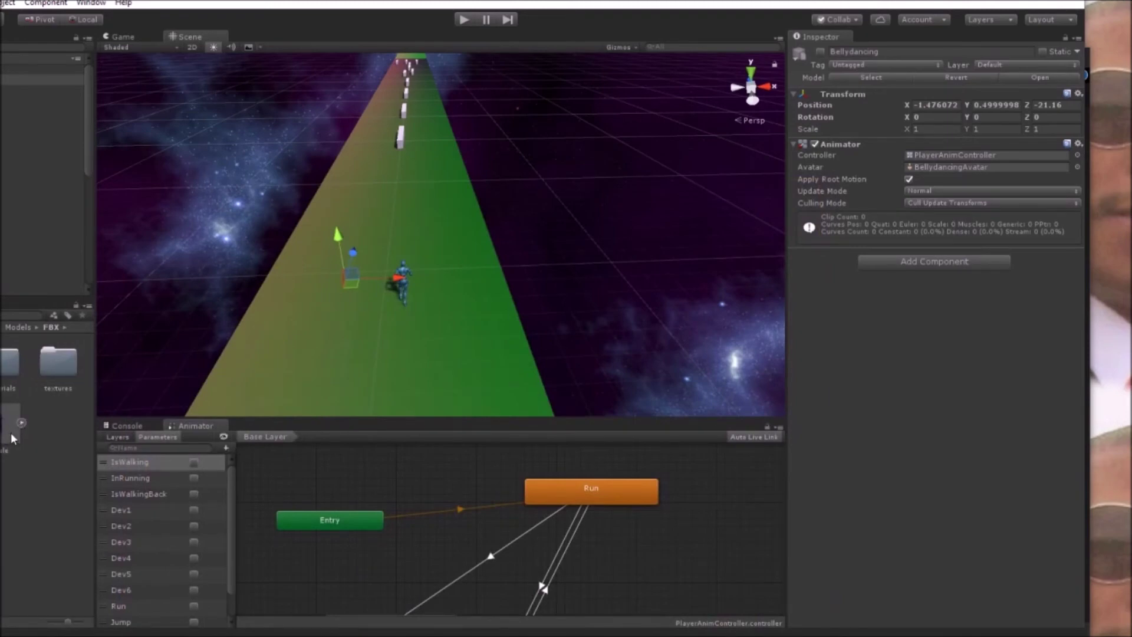
{"action": "left_click", "coordinate": [14, 430]}
{"action": "left_click", "coordinate": [20, 423]}
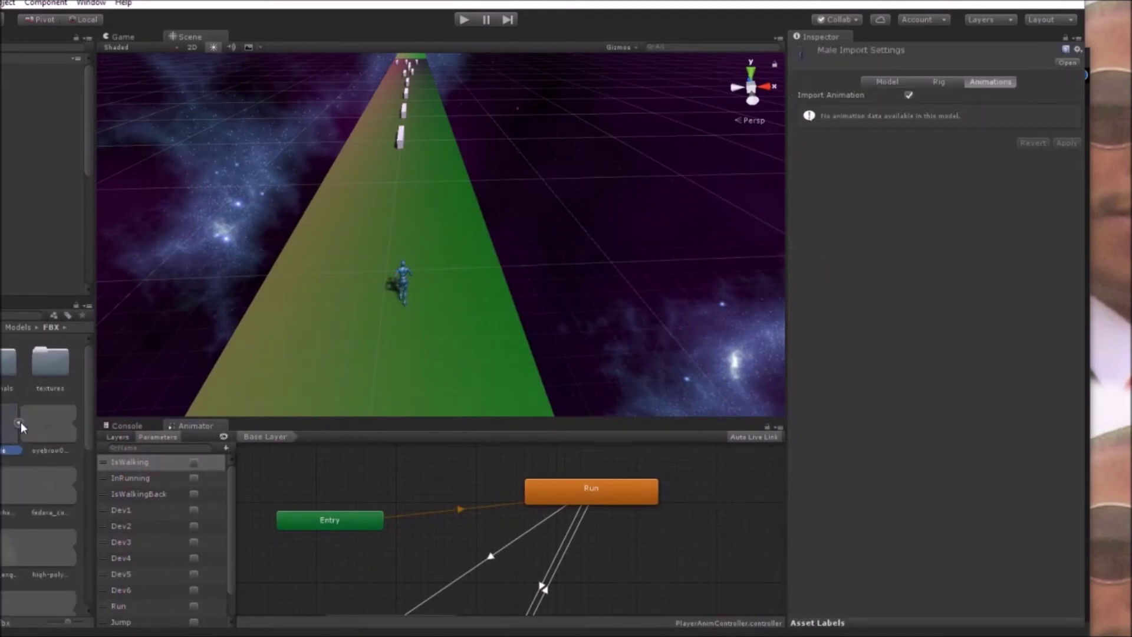
{"action": "left_click", "coordinate": [883, 83]}
{"action": "left_click", "coordinate": [933, 82]}
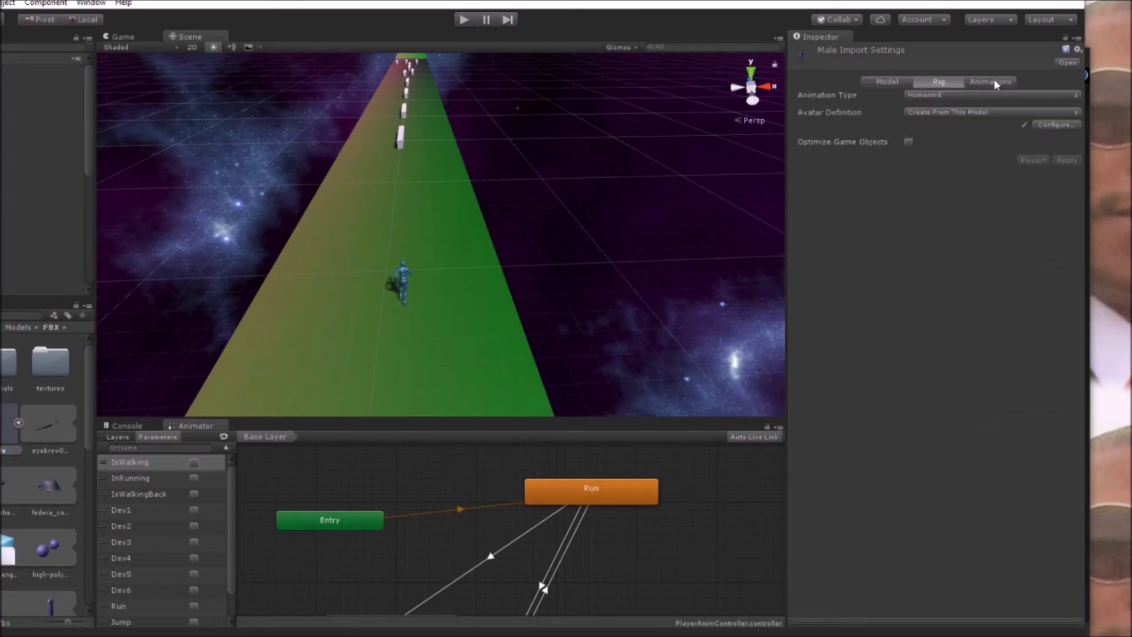
{"action": "left_click", "coordinate": [881, 81]}
{"action": "scroll", "coordinate": [886, 403], "scroll_direction": "down", "scroll_amount": 2}
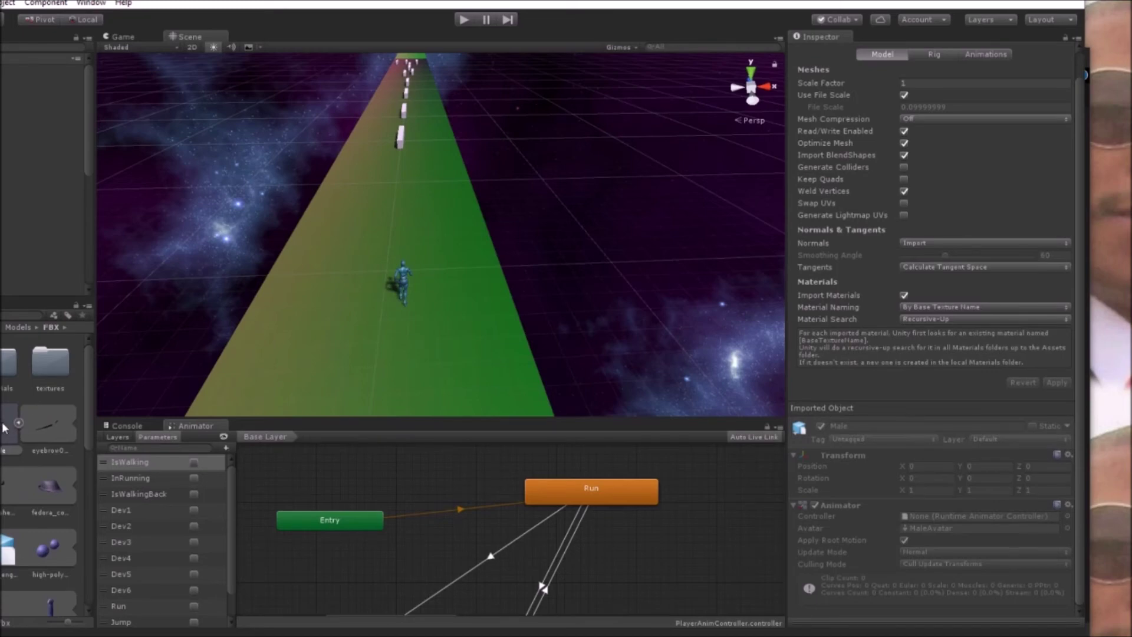
{"action": "scroll", "coordinate": [61, 607], "scroll_direction": "down", "scroll_amount": 1}
Check the worksuit mesh and Male's Humanoid MaleAvatar rig, then frame the Bellydancing character.
{"action": "left_click", "coordinate": [60, 604]}
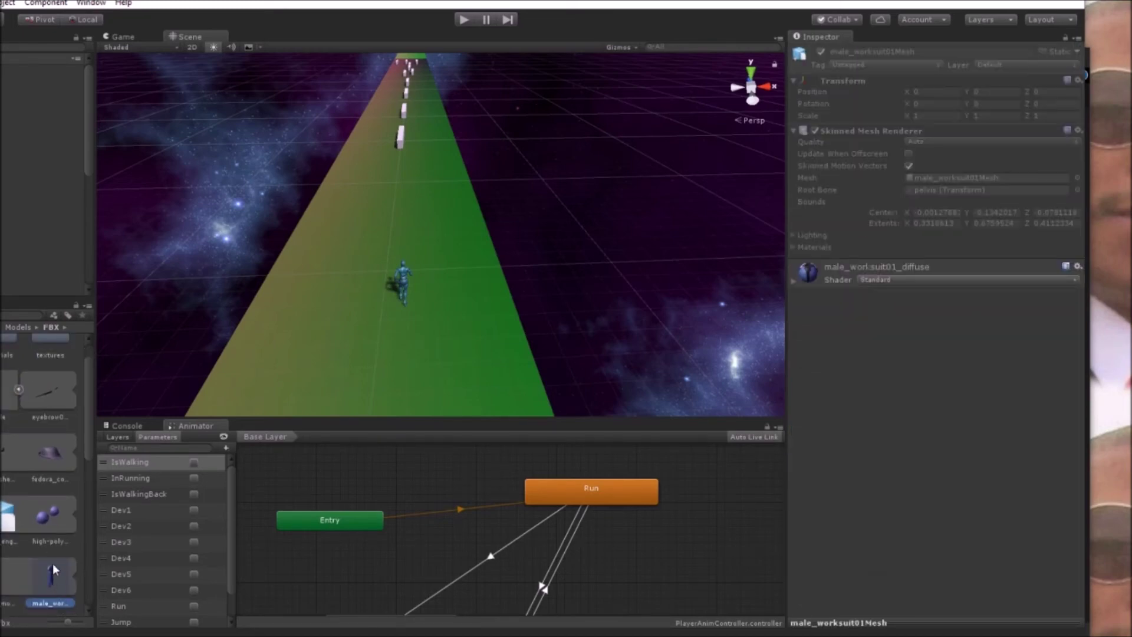
{"action": "left_click", "coordinate": [11, 392]}
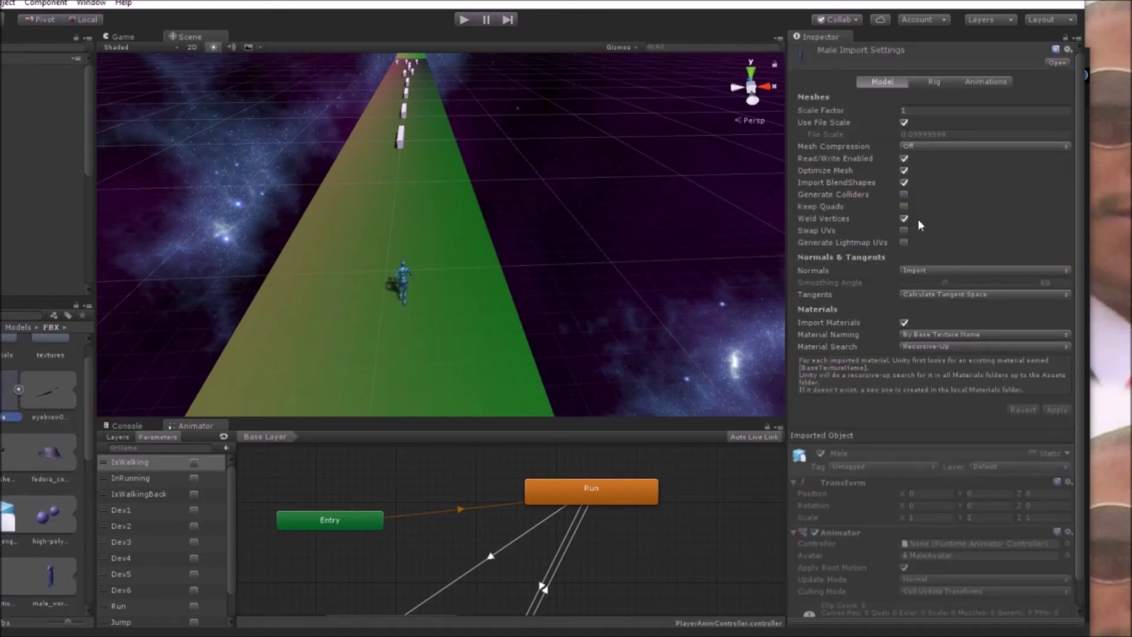
{"action": "left_click", "coordinate": [933, 83]}
{"action": "mouse_move", "coordinate": [9, 409]}
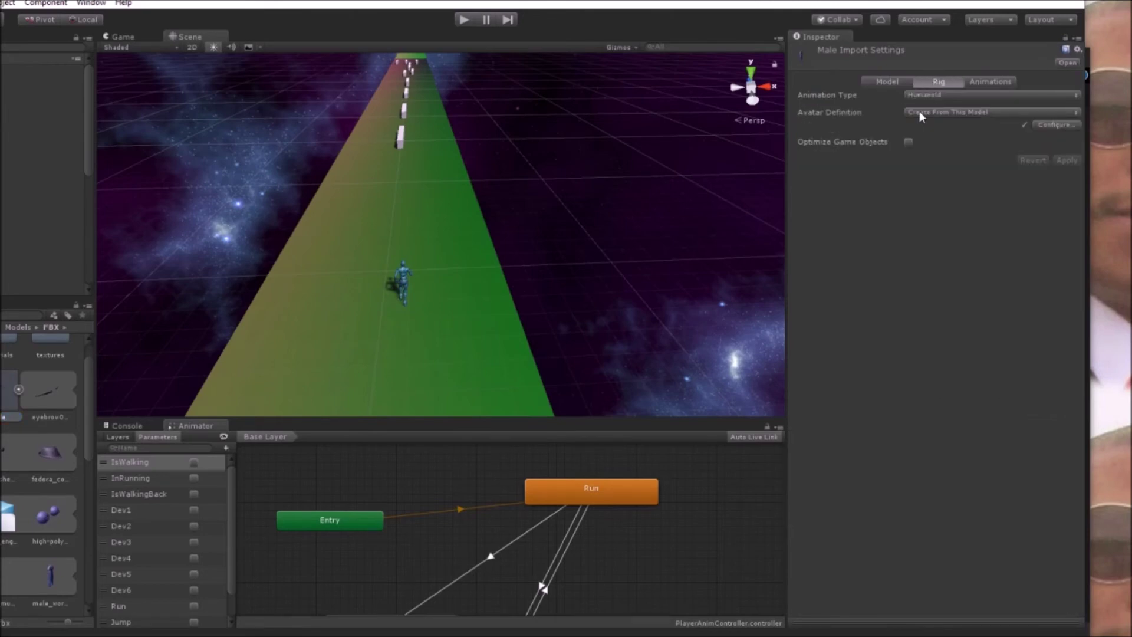
{"action": "left_click", "coordinate": [871, 81]}
{"action": "scroll", "coordinate": [864, 439], "scroll_direction": "down", "scroll_amount": 1}
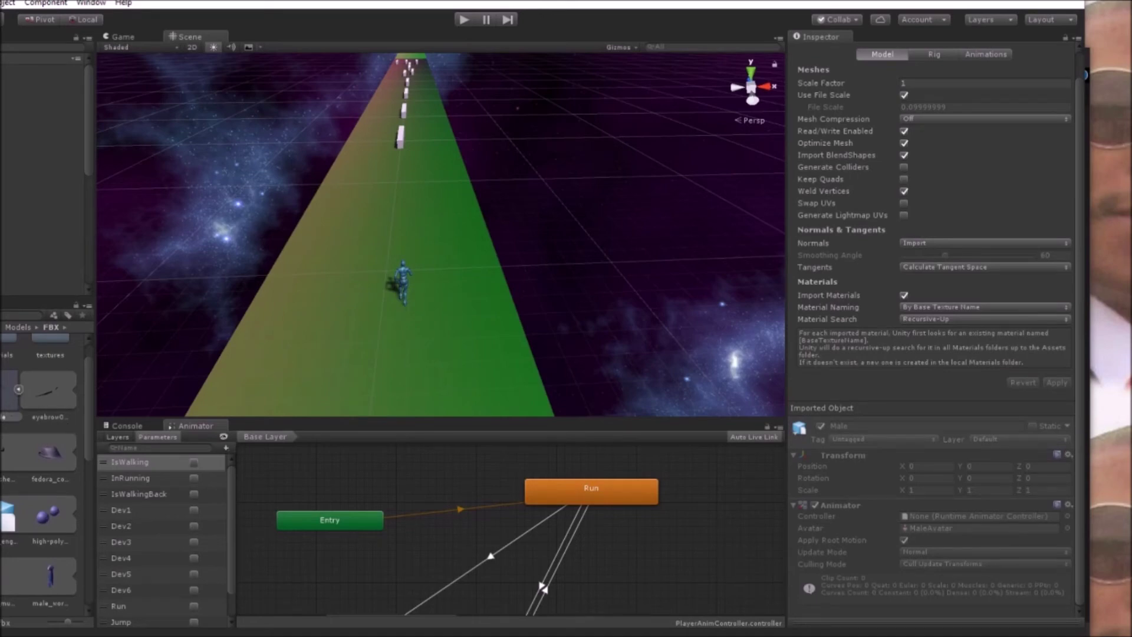
{"action": "double_click", "coordinate": [41, 79]}
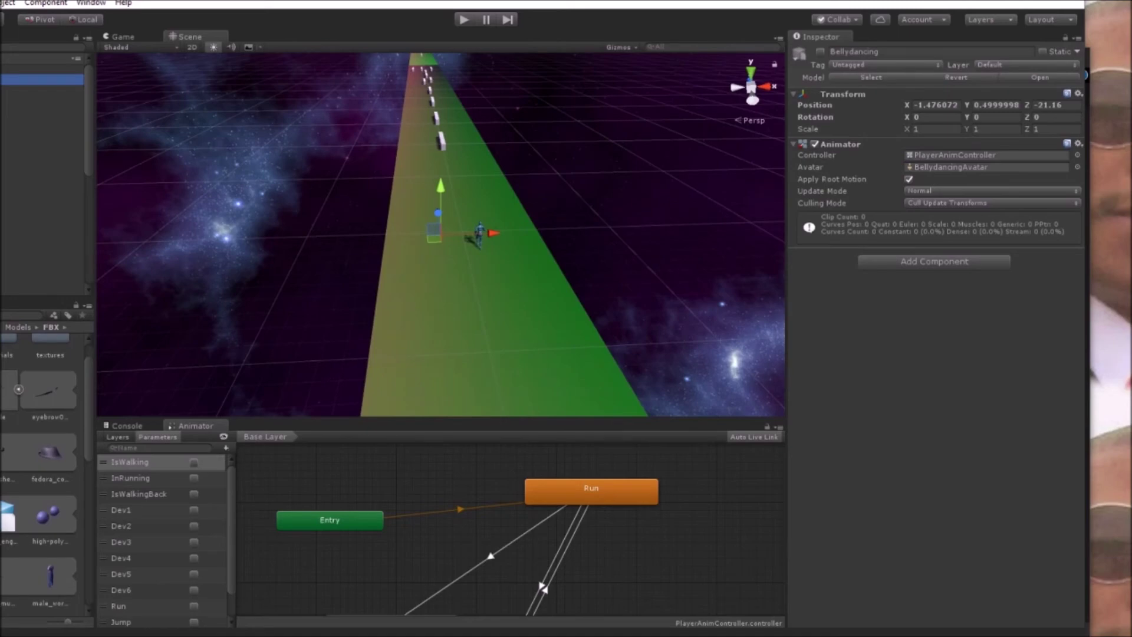
Place the Male model on the green track beside the existing runner.
{"action": "double_click", "coordinate": [41, 111]}
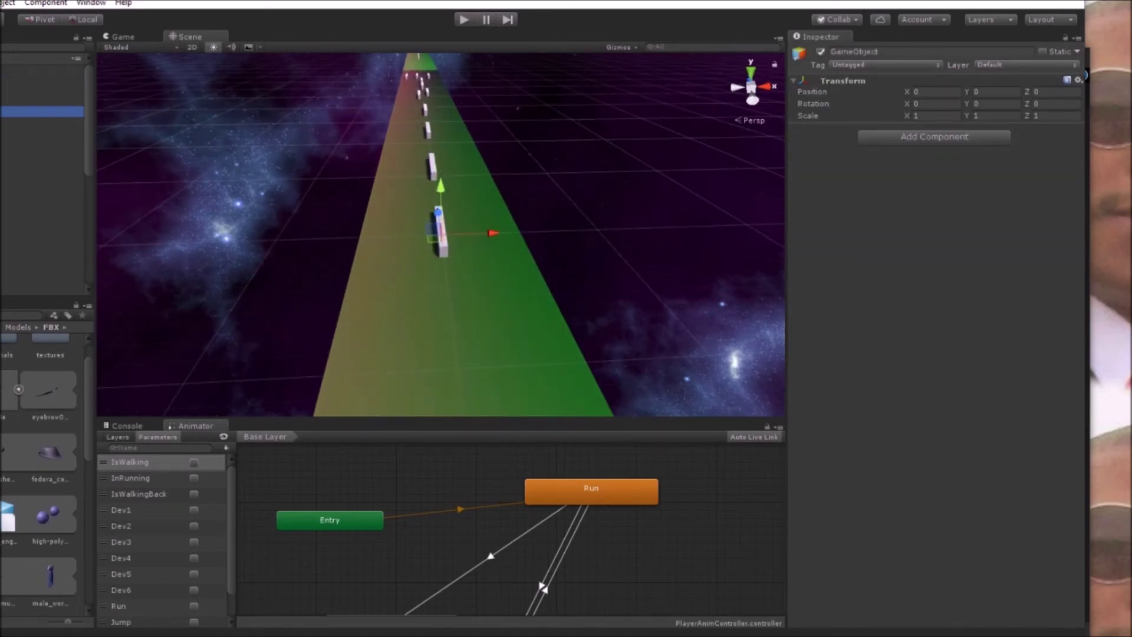
{"action": "double_click", "coordinate": [41, 80]}
{"action": "mouse_move", "coordinate": [388, 343]}
{"action": "left_mouse_down"}
{"action": "mouse_move", "coordinate": [443, 279]}
{"action": "mouse_move", "coordinate": [441, 247]}
{"action": "left_mouse_up"}
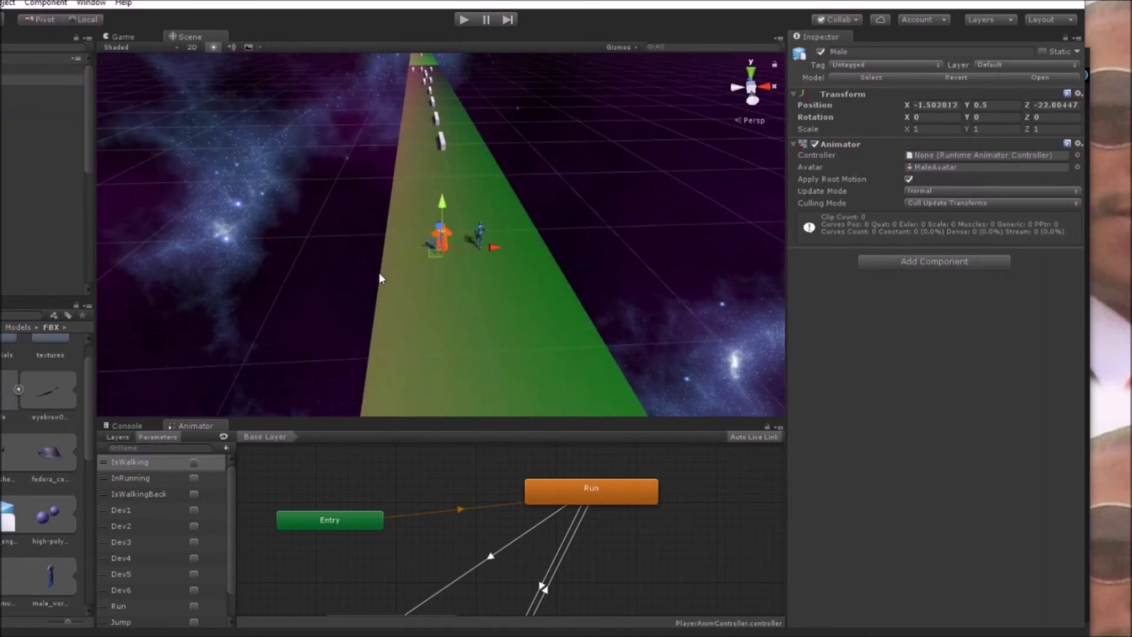
{"action": "double_click", "coordinate": [41, 79]}
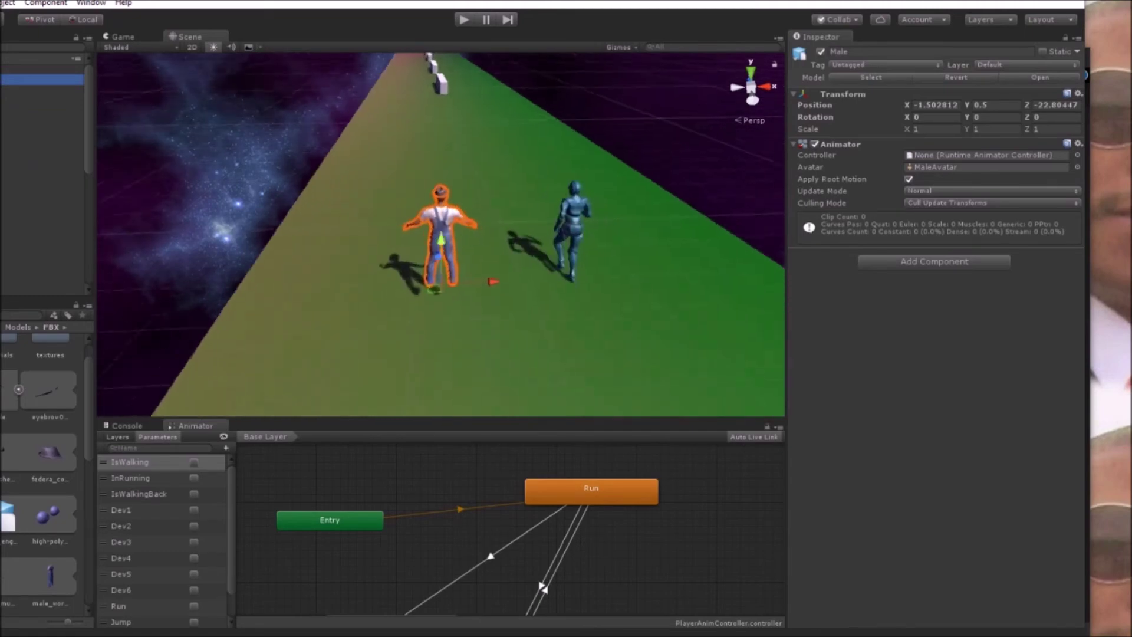
{"action": "mouse_move", "coordinate": [388, 292]}
{"action": "left_mouse_down", "text": "alt"}
{"action": "mouse_move", "coordinate": [531, 277]}
{"action": "mouse_move", "coordinate": [565, 245]}
{"action": "mouse_move", "coordinate": [435, 303]}
{"action": "mouse_move", "coordinate": [553, 296]}
{"action": "mouse_move", "coordinate": [343, 383]}
{"action": "mouse_move", "coordinate": [524, 345]}
{"action": "left_mouse_up", "text": "alt"}
{"action": "mouse_move", "coordinate": [425, 304]}
{"action": "left_mouse_down", "text": "alt"}
{"action": "mouse_move", "coordinate": [535, 289]}
{"action": "mouse_move", "coordinate": [487, 362]}
{"action": "mouse_move", "coordinate": [308, 296]}
{"action": "mouse_move", "coordinate": [577, 322]}
{"action": "left_mouse_up", "text": "alt"}
{"action": "mouse_move", "coordinate": [300, 312]}
{"action": "left_mouse_down", "text": "alt"}
{"action": "mouse_move", "coordinate": [505, 285]}
{"action": "mouse_move", "coordinate": [509, 306]}
{"action": "left_mouse_up", "text": "alt"}
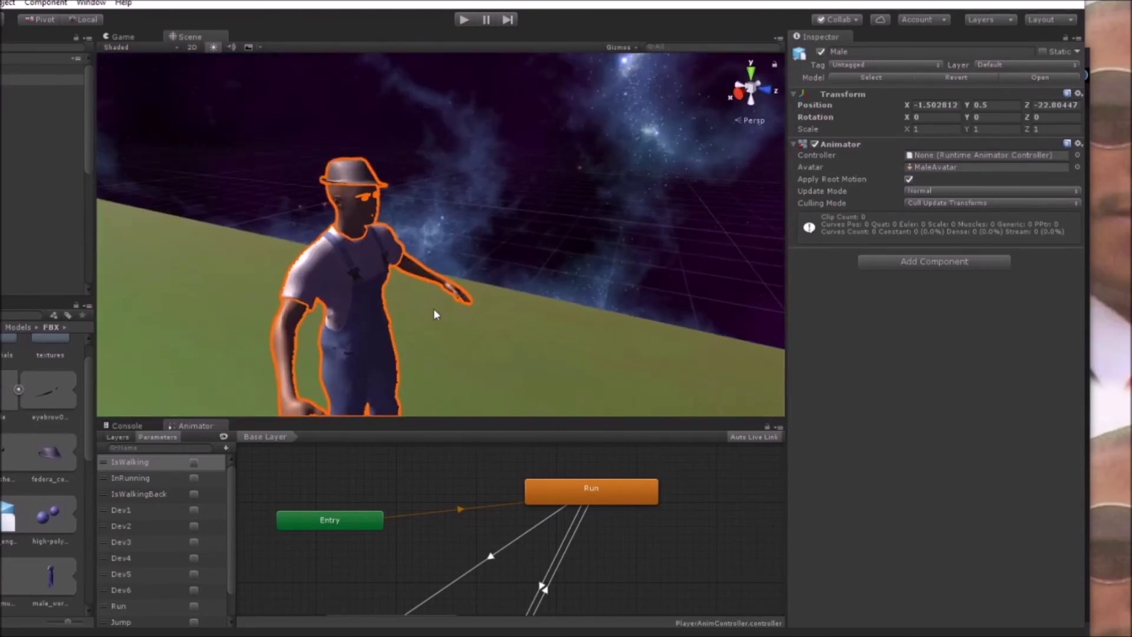
{"action": "mouse_move", "coordinate": [299, 304]}
{"action": "left_mouse_down", "text": "alt"}
{"action": "mouse_move", "coordinate": [429, 293]}
{"action": "mouse_move", "coordinate": [323, 324]}
{"action": "mouse_move", "coordinate": [385, 302]}
{"action": "left_mouse_up", "text": "alt"}
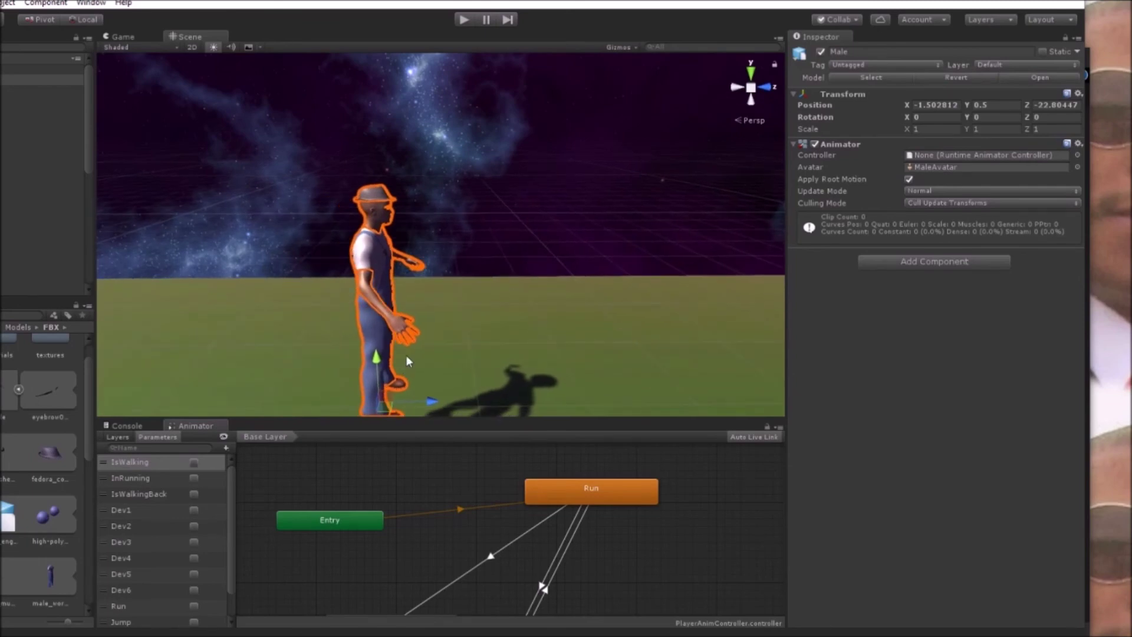
{"action": "left_click_drag", "start_coordinate": [403, 359], "coordinate": [410, 342], "text": "alt"}
Rotate Male about 180 degrees with the E tool, comparing against Bellydancing.
{"action": "key", "text": "e"}
{"action": "mouse_move", "coordinate": [394, 402]}
{"action": "left_mouse_down"}
{"action": "mouse_move", "coordinate": [263, 372]}
{"action": "mouse_move", "coordinate": [119, 270]}
{"action": "mouse_move", "coordinate": [20, 163]}
{"action": "left_mouse_up"}
{"action": "mouse_move", "coordinate": [413, 353]}
{"action": "left_mouse_down", "text": "alt"}
{"action": "mouse_move", "coordinate": [492, 379]}
{"action": "mouse_move", "coordinate": [652, 395]}
{"action": "left_mouse_up", "text": "alt"}
{"action": "scroll", "coordinate": [438, 327], "scroll_direction": "up", "scroll_amount": 3}
{"action": "mouse_move", "coordinate": [406, 369]}
{"action": "left_mouse_down", "text": "alt"}
{"action": "mouse_move", "coordinate": [454, 365]}
{"action": "mouse_move", "coordinate": [541, 321]}
{"action": "mouse_move", "coordinate": [528, 370]}
{"action": "left_mouse_up", "text": "alt"}
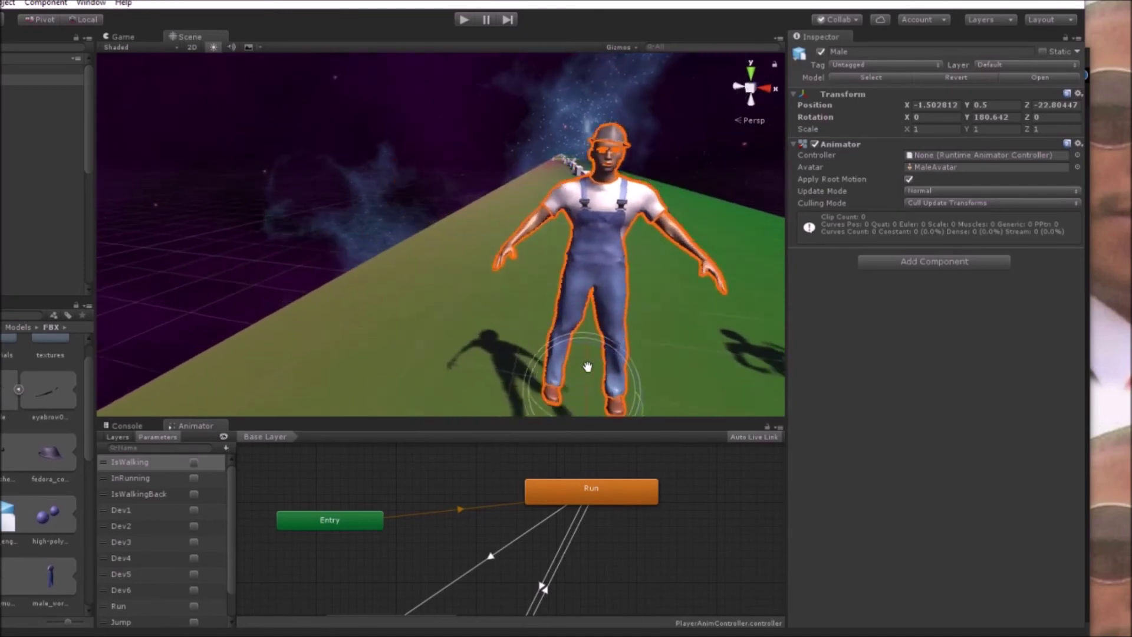
{"action": "left_click", "coordinate": [35, 90]}
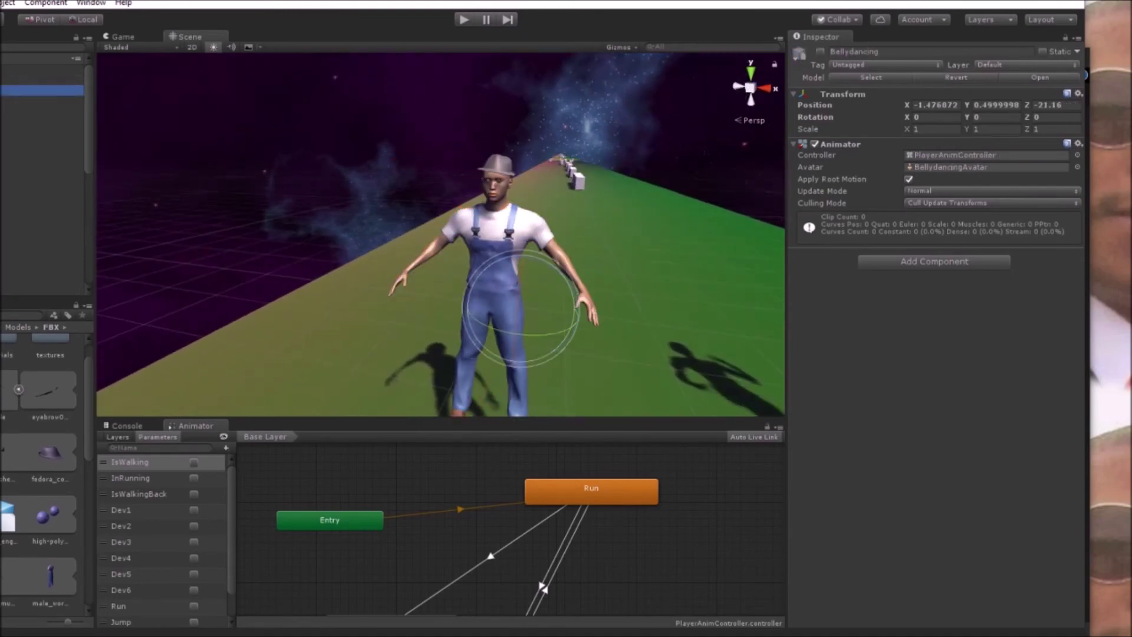
{"action": "scroll", "coordinate": [542, 212], "scroll_direction": "up", "scroll_amount": 3}
{"action": "scroll", "coordinate": [554, 236], "scroll_direction": "up", "scroll_amount": 2}
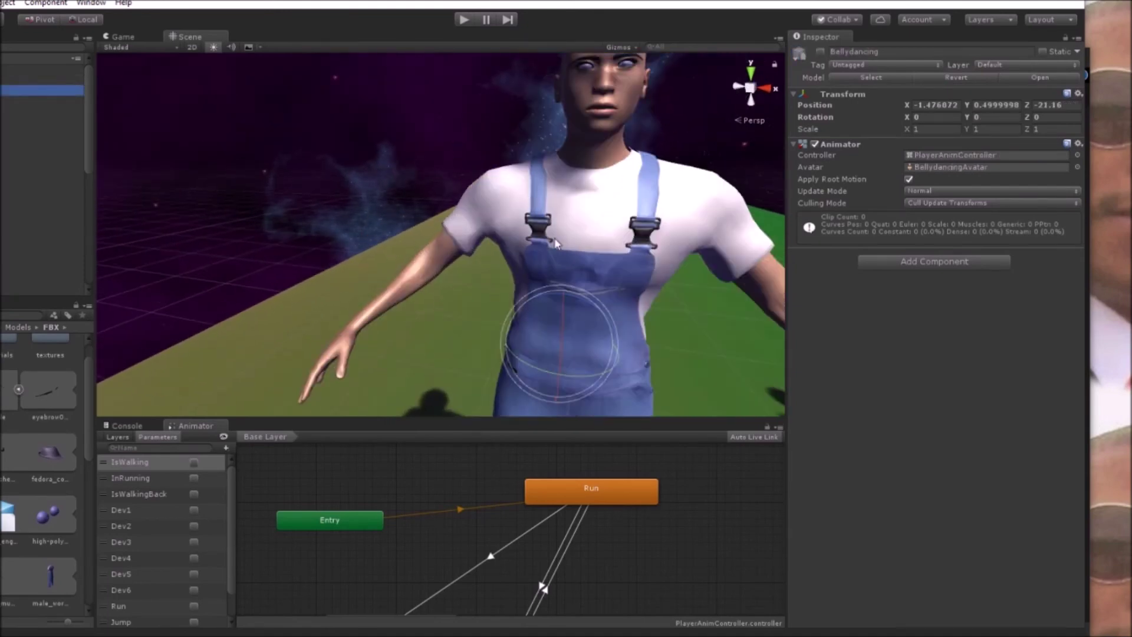
{"action": "scroll", "coordinate": [557, 234], "scroll_direction": "up", "scroll_amount": 2}
{"action": "scroll", "coordinate": [556, 234], "scroll_direction": "down", "scroll_amount": 2}
{"action": "left_click_drag", "start_coordinate": [557, 235], "coordinate": [569, 222], "text": "alt"}
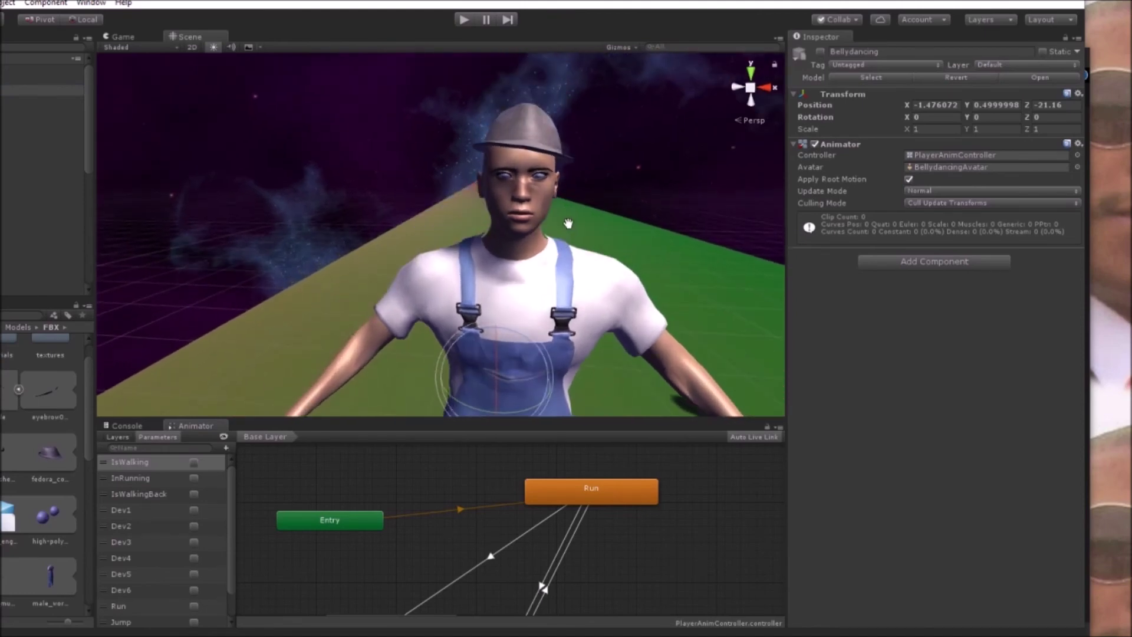
Lower Male onto the track surface with the W move tool.
{"action": "left_click", "coordinate": [396, 342]}
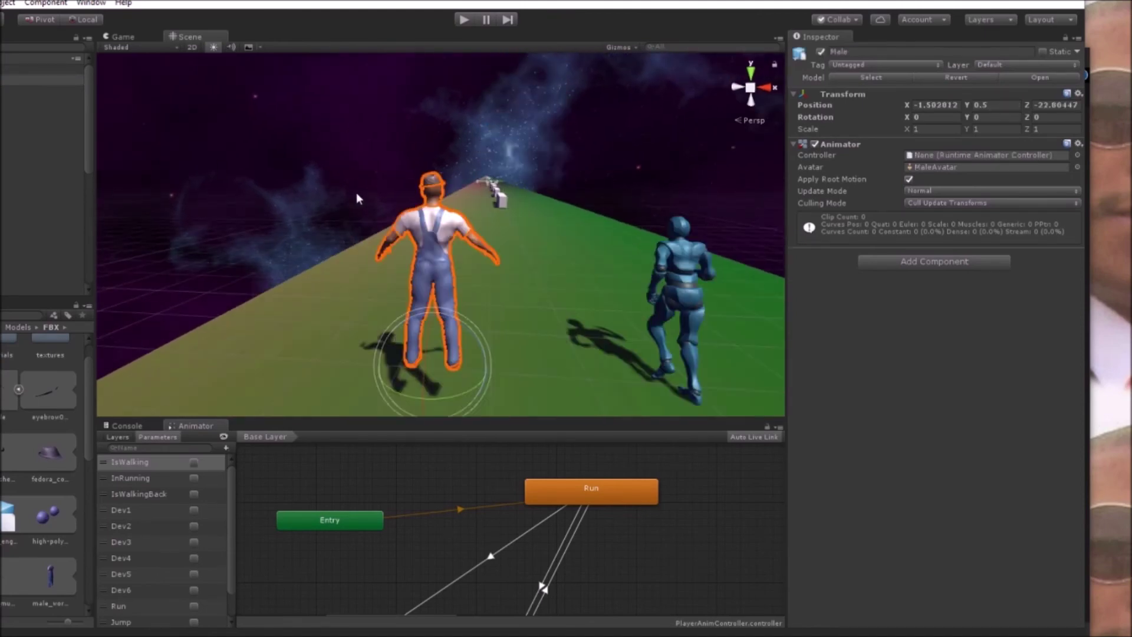
{"action": "key", "text": "w"}
{"action": "left_click_drag", "start_coordinate": [438, 322], "coordinate": [442, 373]}
{"action": "scroll", "coordinate": [442, 374], "scroll_direction": "down", "scroll_amount": 2}
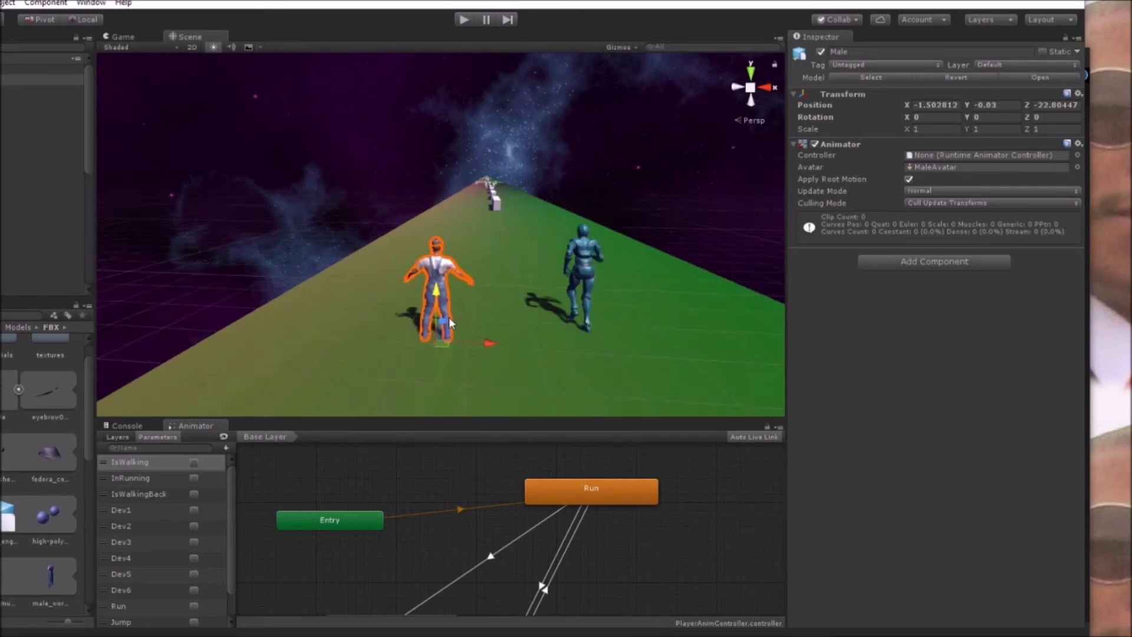
{"action": "left_click_drag", "start_coordinate": [436, 297], "coordinate": [436, 294]}
Assign PlayerAnimController to Male's Animator and delete the Bellydancing character.
{"action": "left_click", "coordinate": [1076, 155]}
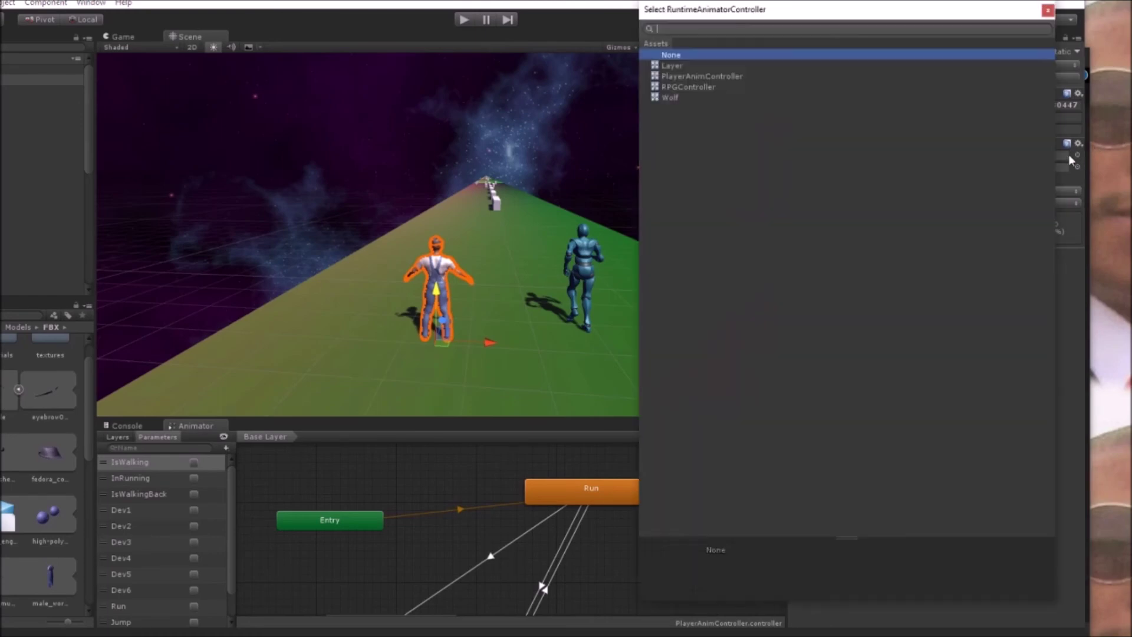
{"action": "left_click", "coordinate": [689, 76]}
{"action": "left_click", "coordinate": [1047, 10]}
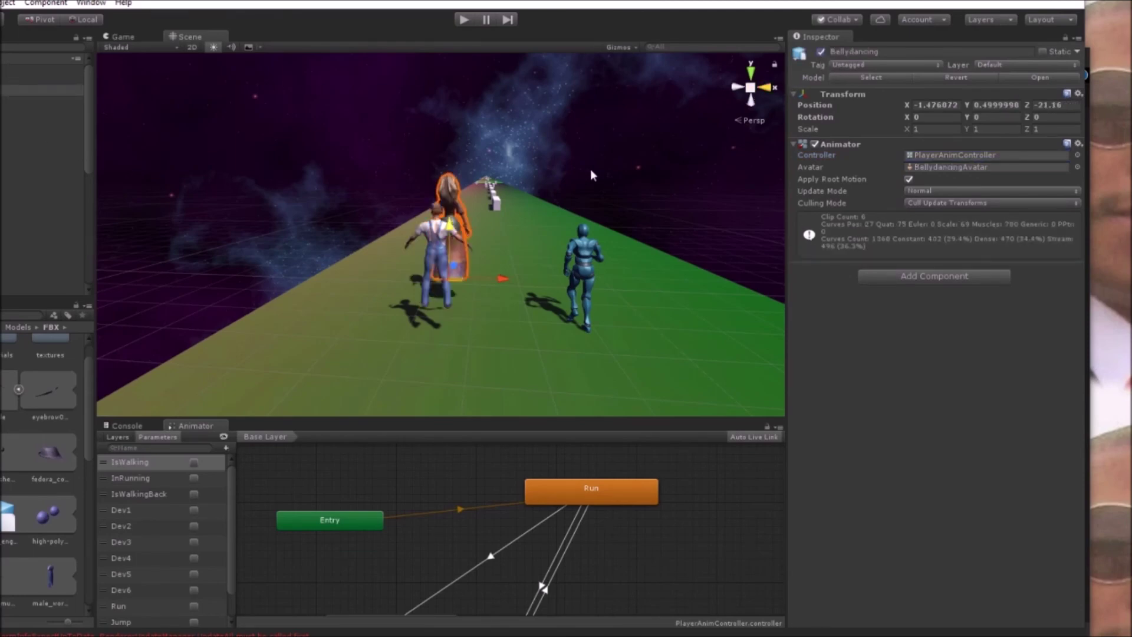
{"action": "key", "text": "ctrl+z"}
{"action": "key", "text": "ctrl+z"}
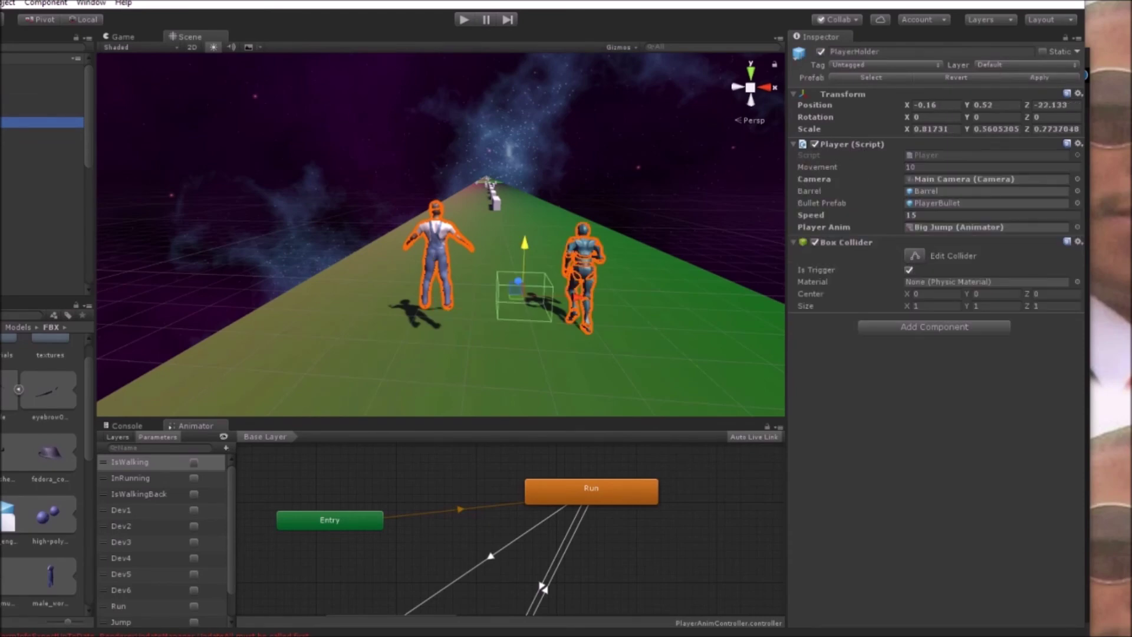
Set Male as the Main Camera's Camera Follow Player target.
{"action": "left_click", "coordinate": [949, 180]}
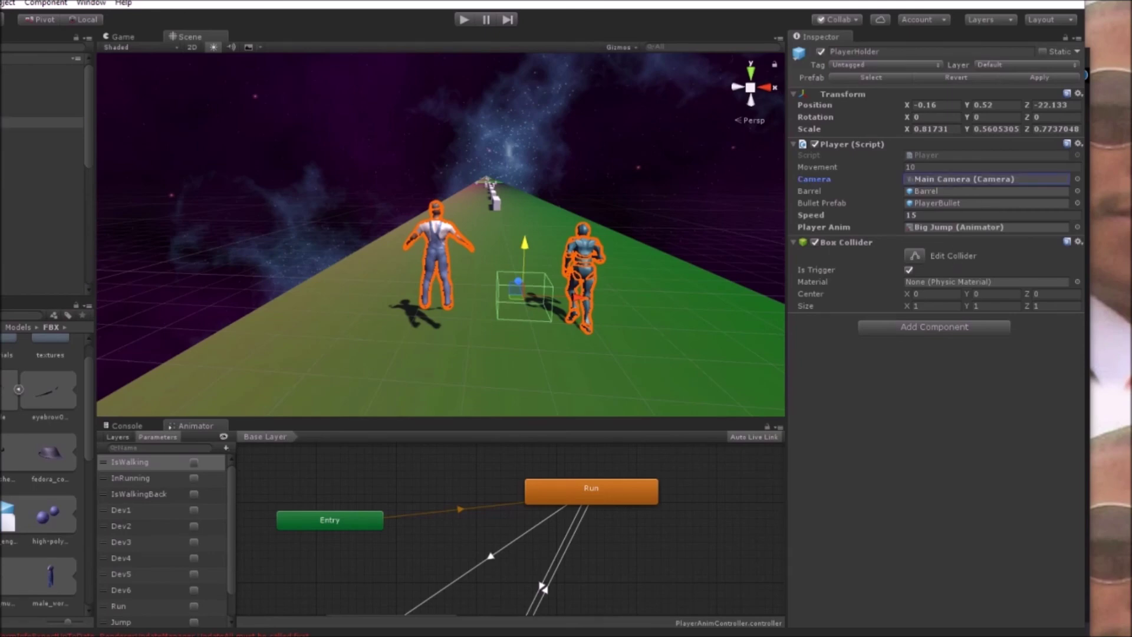
{"action": "double_click", "coordinate": [949, 180]}
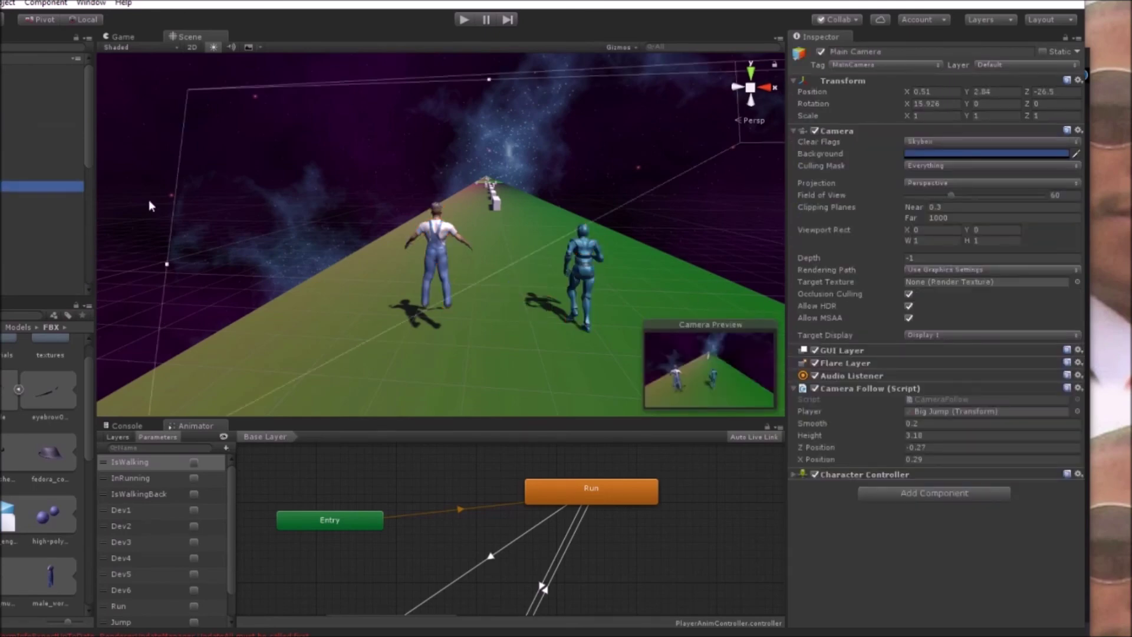
{"action": "left_click_drag", "start_coordinate": [41, 133], "coordinate": [985, 411]}
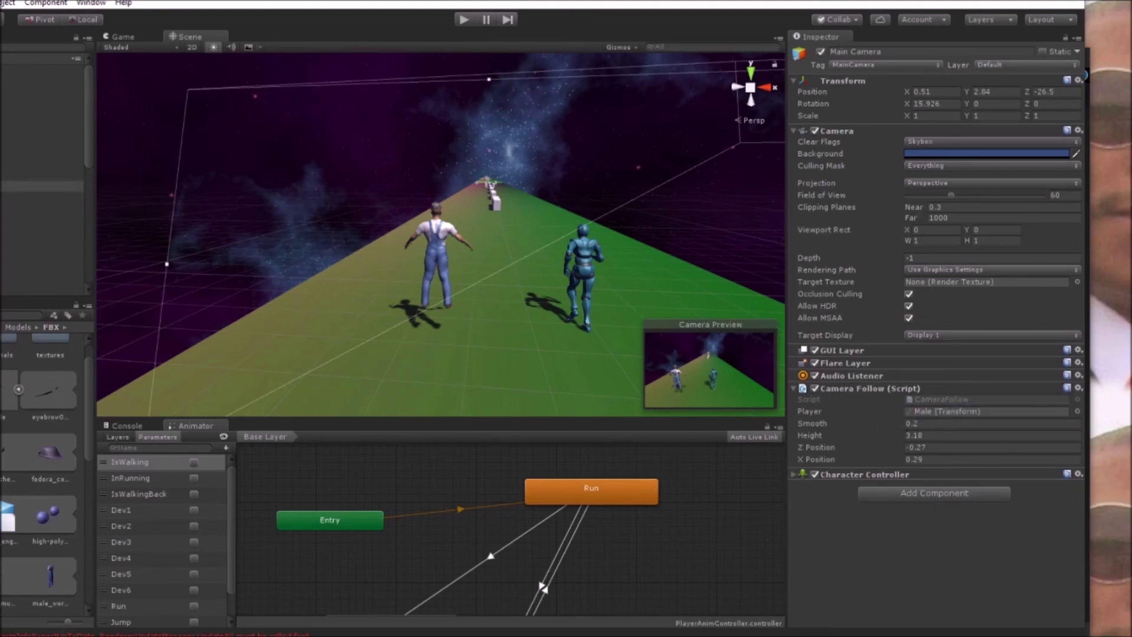
Disable the Big Jump object so it no longer appears on the track.
{"action": "left_click", "coordinate": [41, 133]}
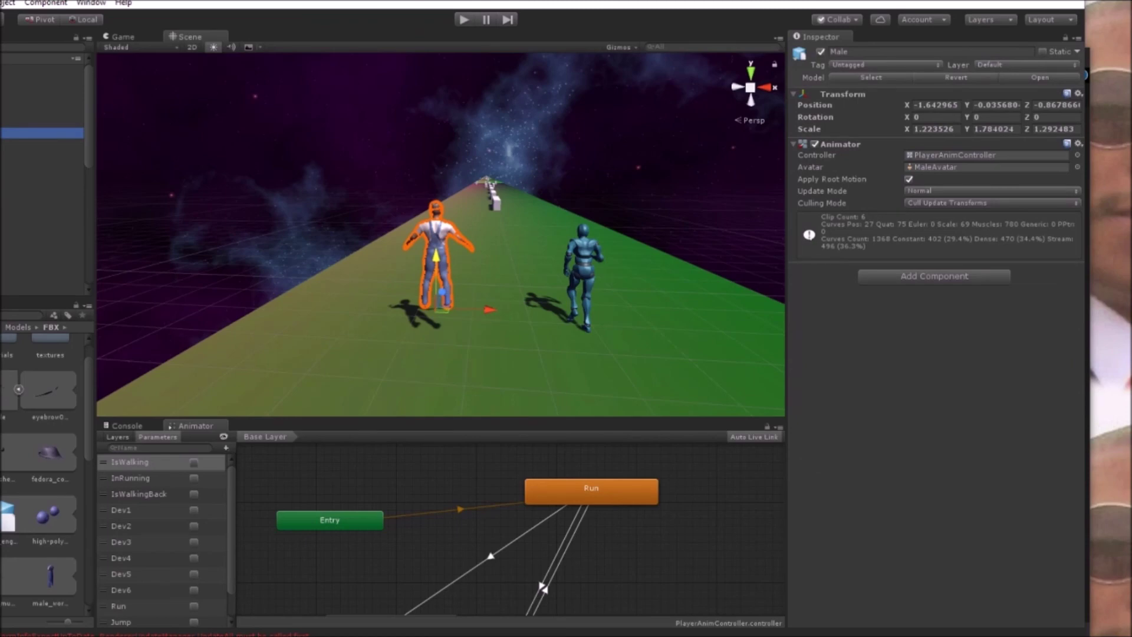
{"action": "key", "text": "Down"}
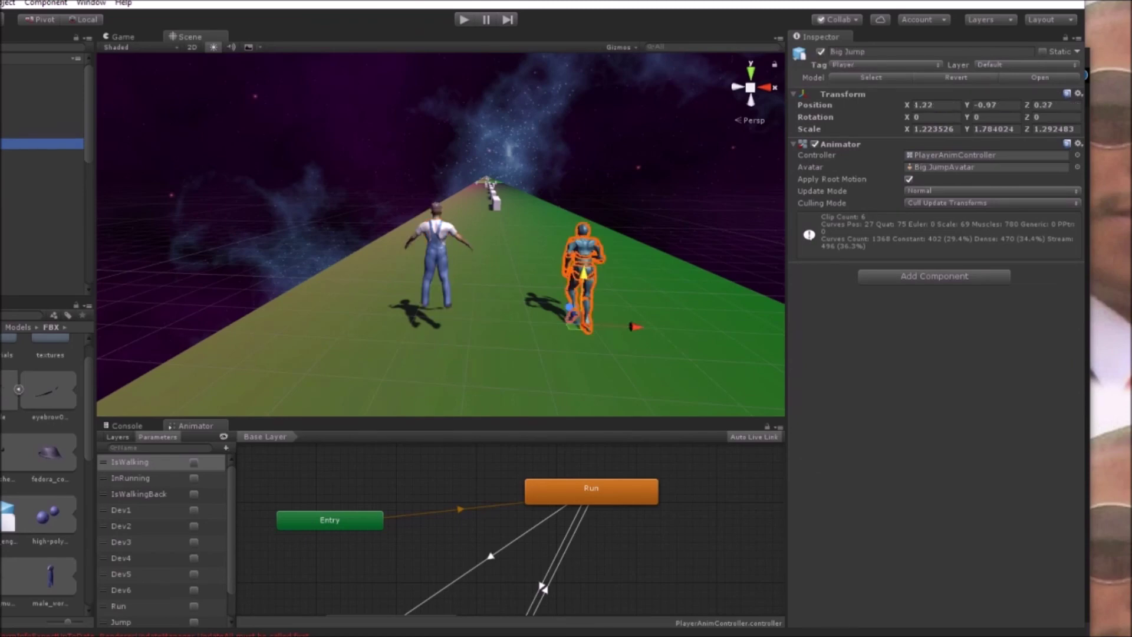
{"action": "left_click", "coordinate": [821, 52]}
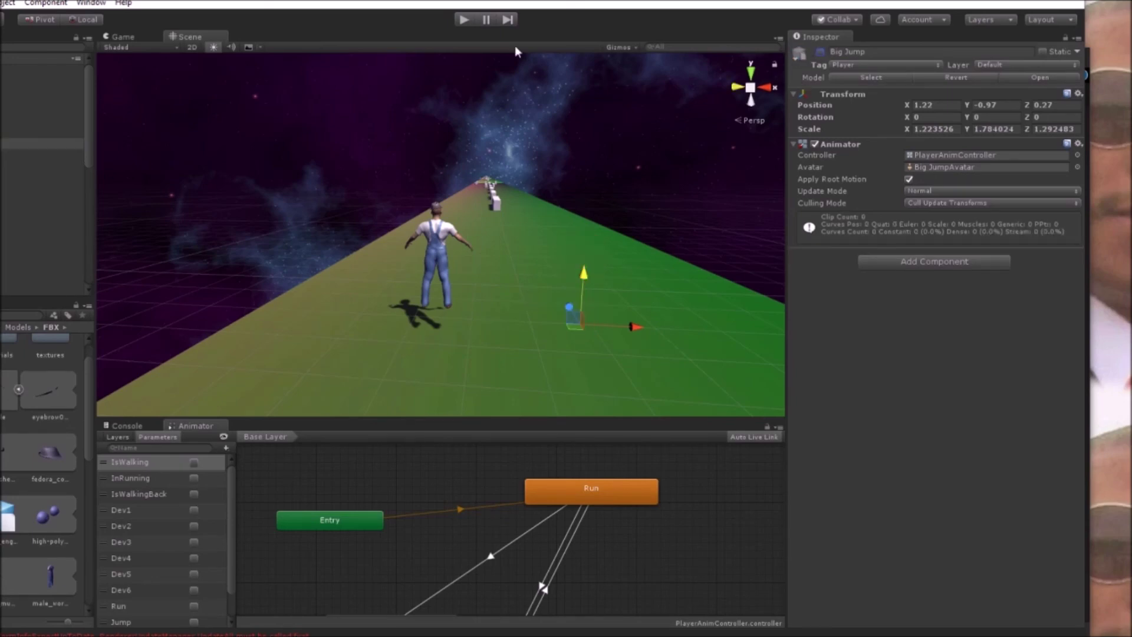
Play the scene, stop it, and replay to watch the overall-clad Male character run the track.
{"action": "left_click", "coordinate": [468, 21]}
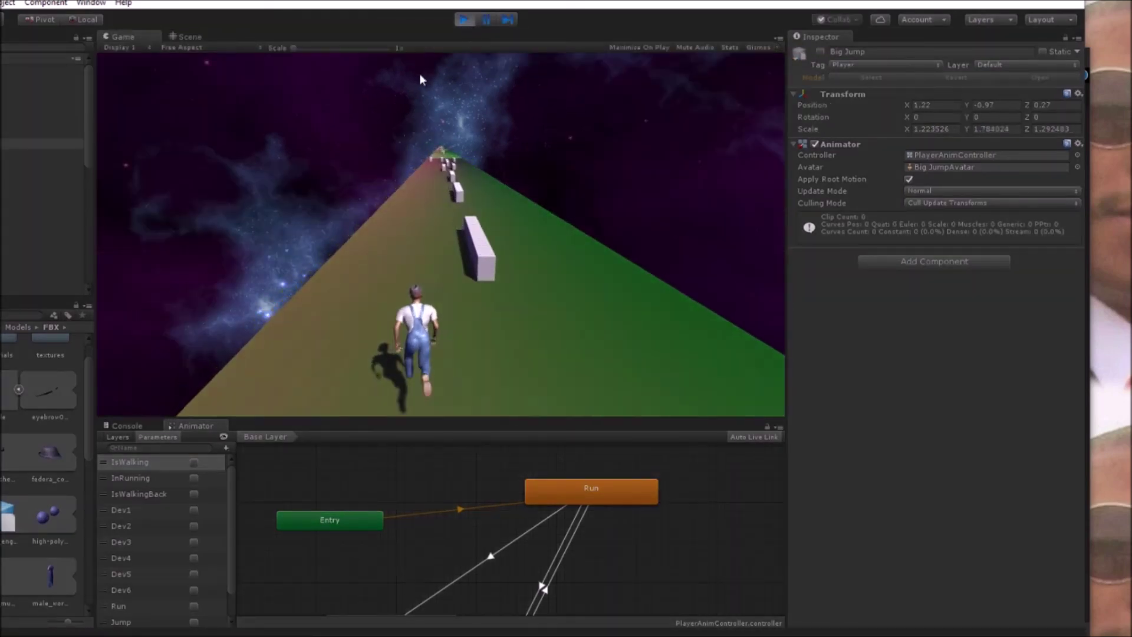
{"action": "left_click", "coordinate": [529, 21]}
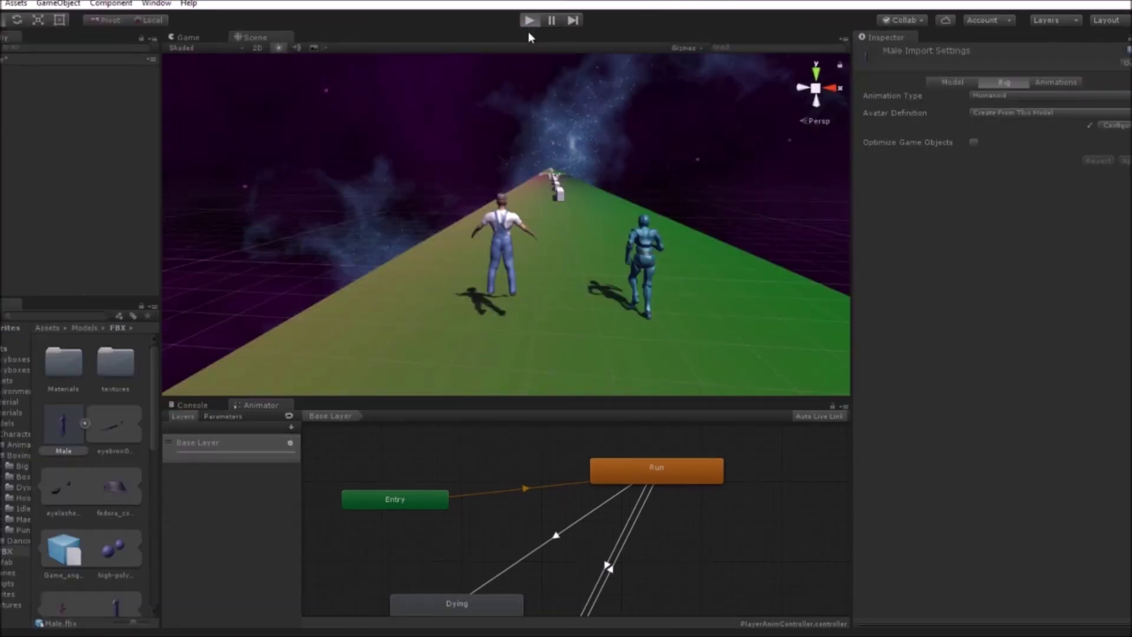
{"action": "key", "text": "ctrl+p"}
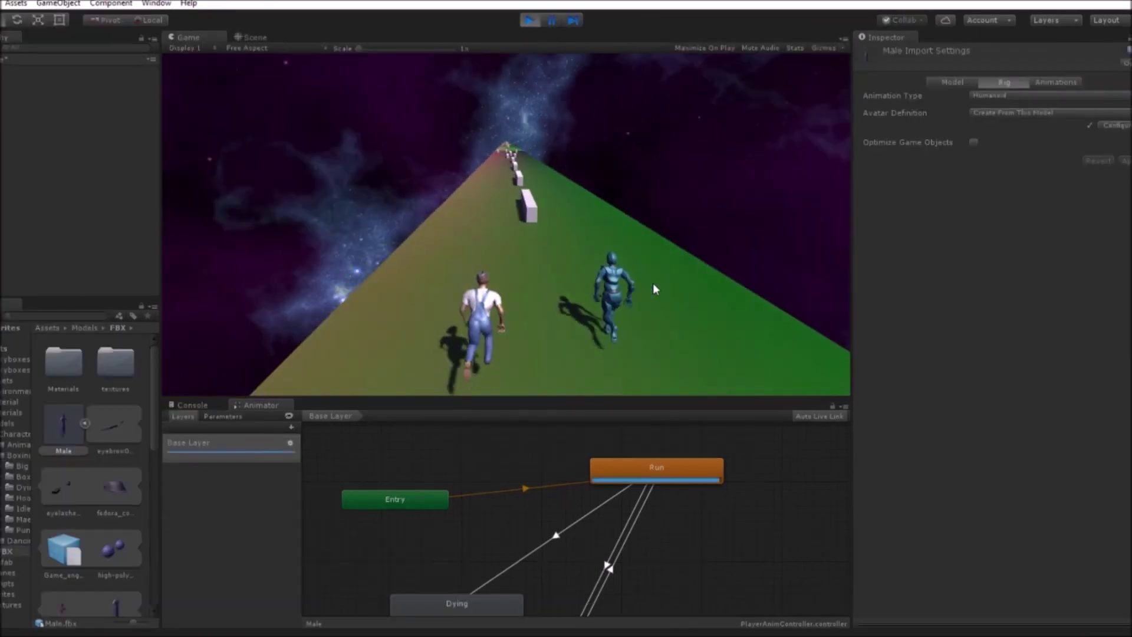